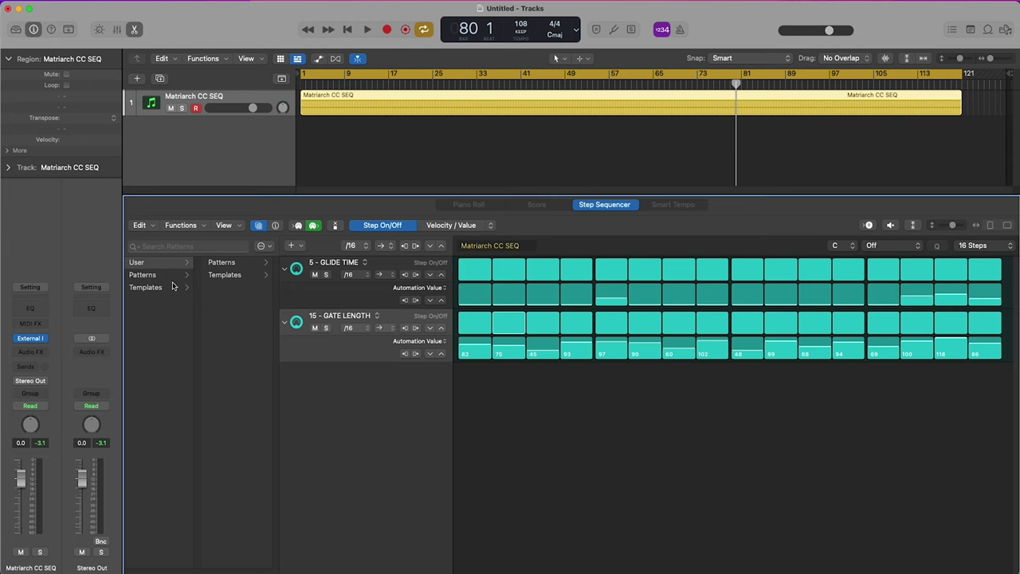
Show the user templates in the pattern browser and widen the browser so the full template names are readable
{"action": "left_click", "coordinate": [260, 225]}
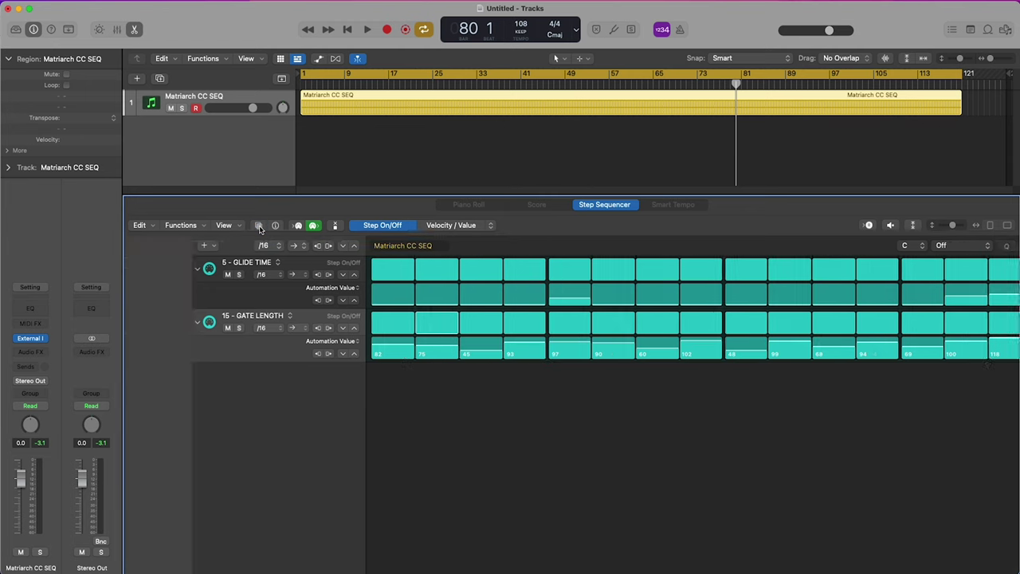
{"action": "left_click", "coordinate": [260, 226]}
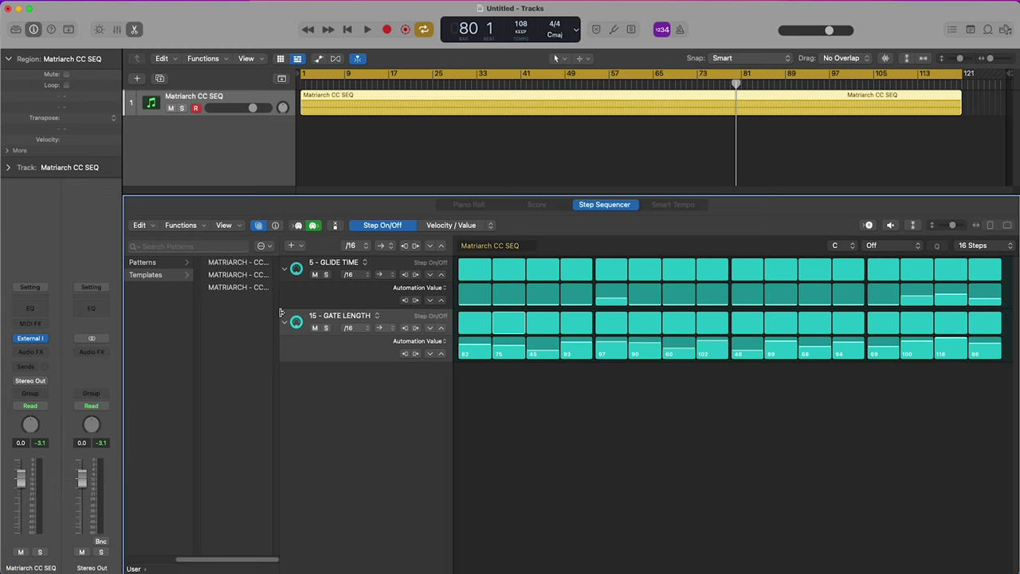
{"action": "left_click_drag", "start_coordinate": [281, 313], "coordinate": [465, 314]}
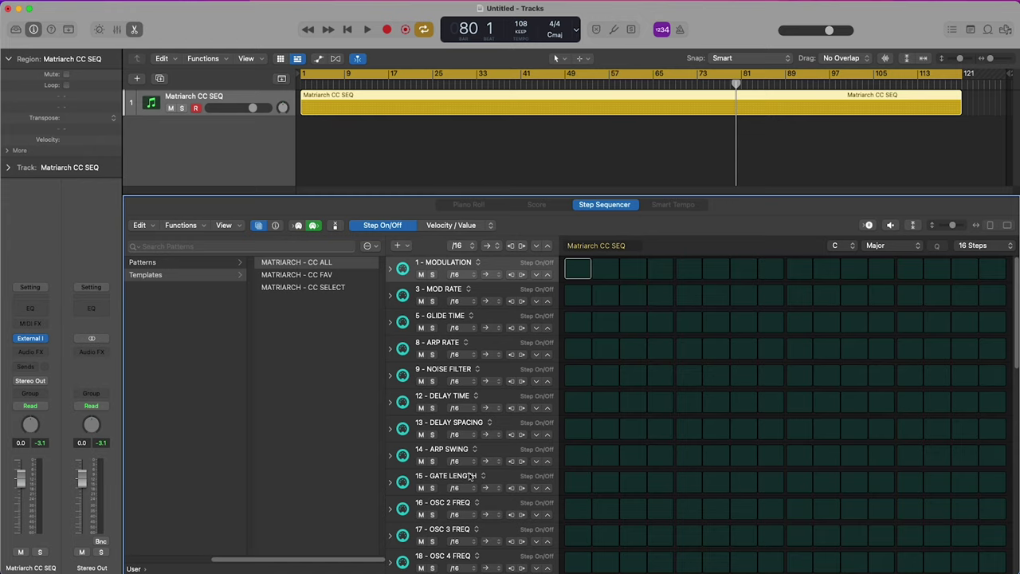
Check the rows of the MATRIARCH - CC ALL template, load MATRIARCH - CC FAV instead, and hide the pattern browser
{"action": "scroll", "coordinate": [470, 476], "scroll_direction": "down", "scroll_amount": 15}
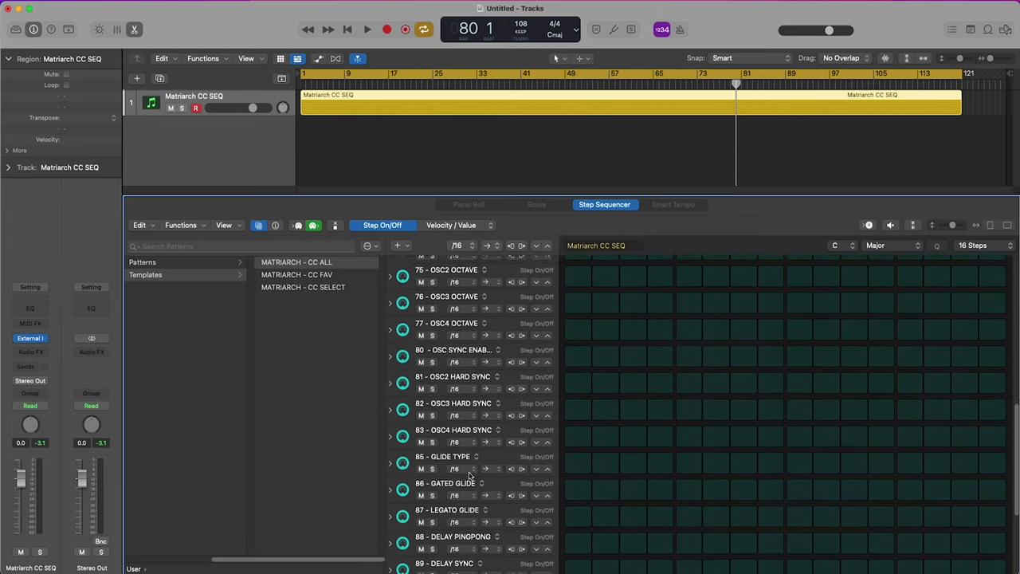
{"action": "scroll", "coordinate": [470, 476], "scroll_direction": "up", "scroll_amount": 15}
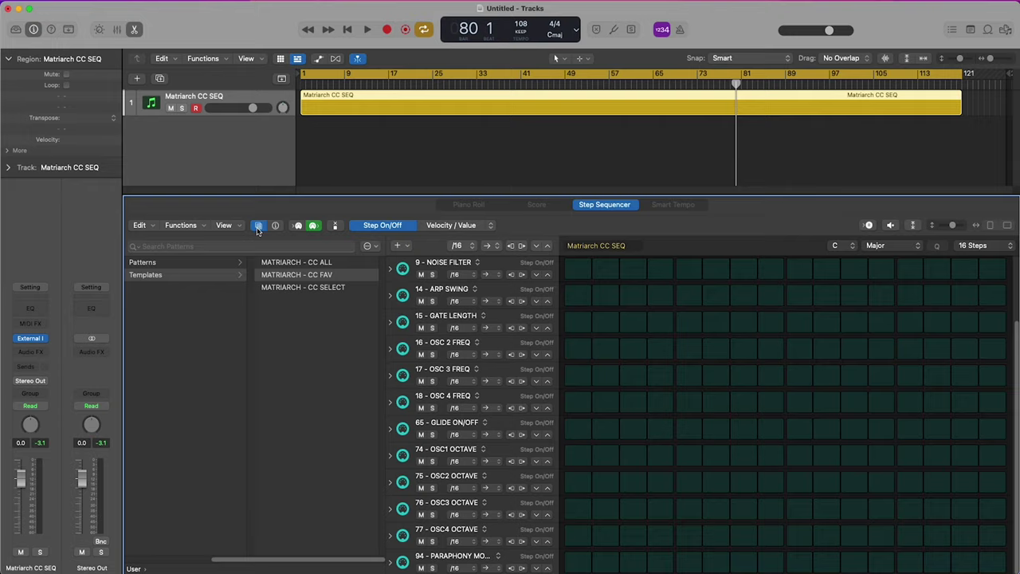
{"action": "left_click", "coordinate": [259, 225]}
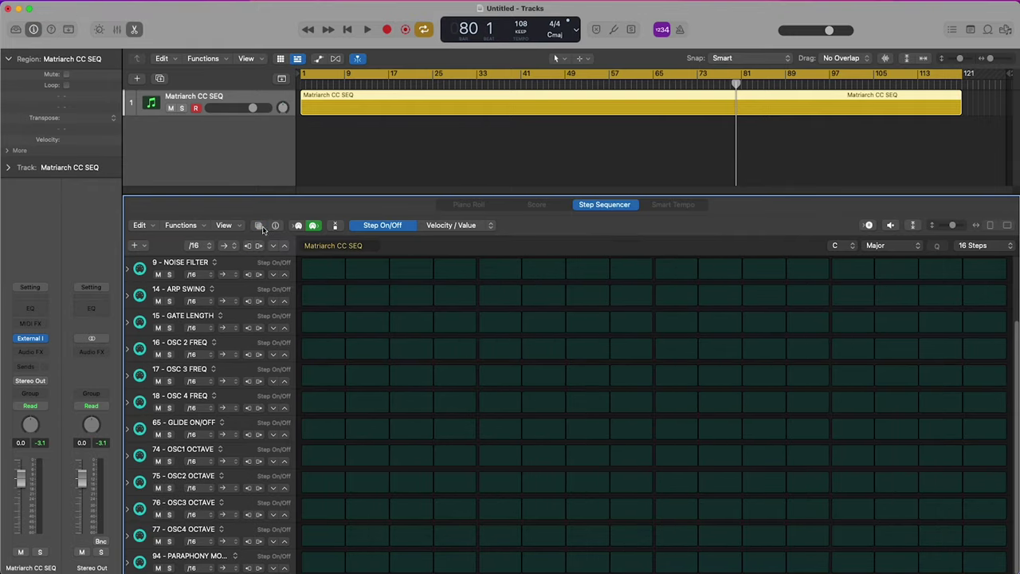
Play the project from bar 1 and look over the upper CC rows of the loaded template
{"action": "left_click", "coordinate": [196, 80]}
{"action": "key", "text": "Return"}
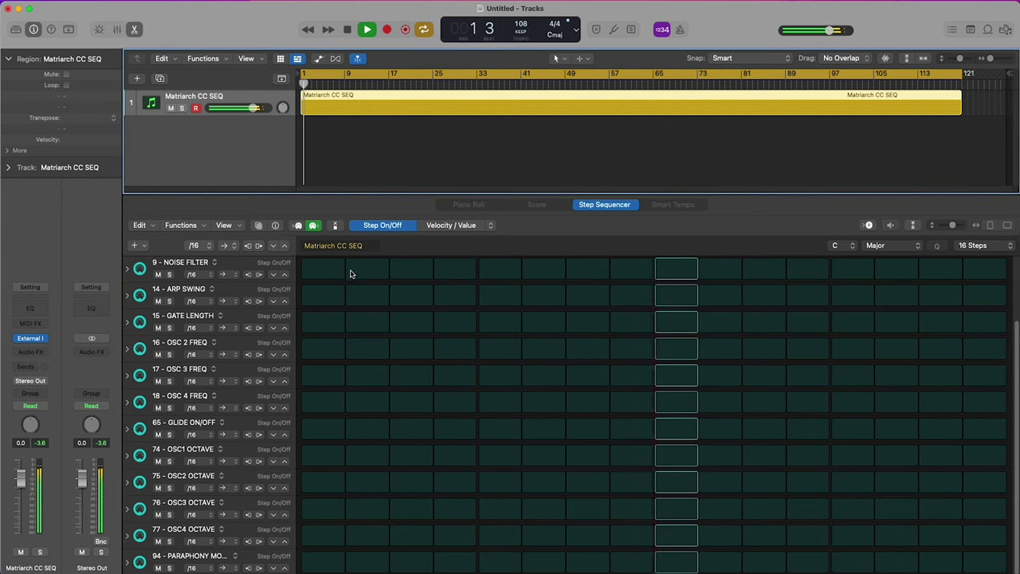
{"action": "scroll", "coordinate": [172, 352], "scroll_direction": "up", "scroll_amount": 3}
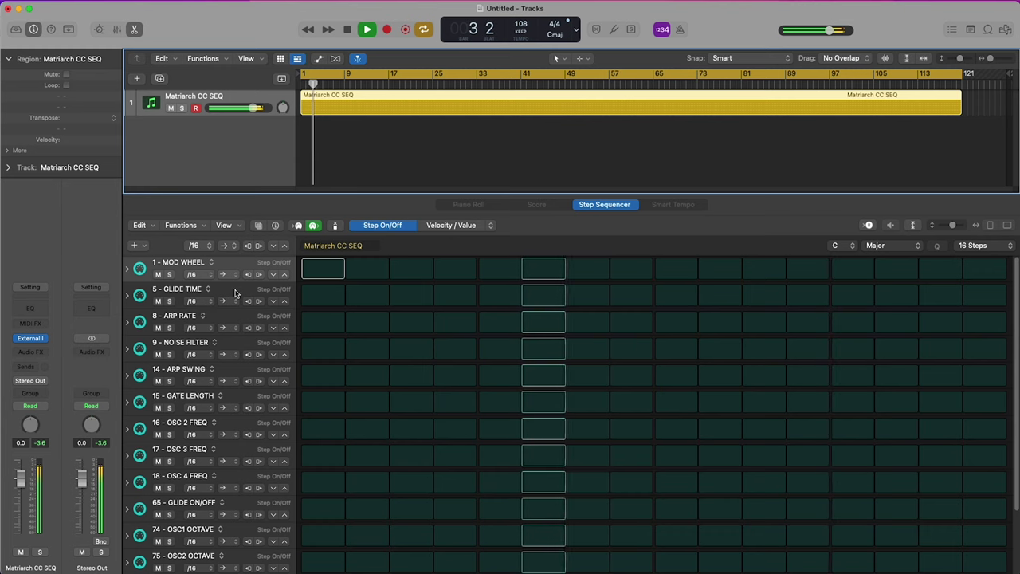
{"action": "scroll", "coordinate": [246, 430], "scroll_direction": "down", "scroll_amount": 1}
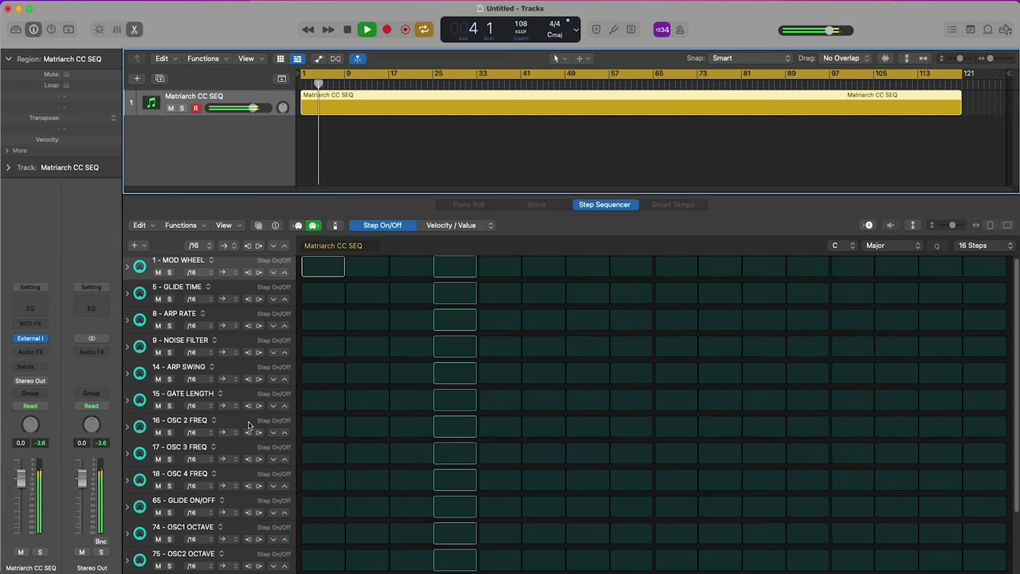
{"action": "scroll", "coordinate": [239, 446], "scroll_direction": "down", "scroll_amount": 1}
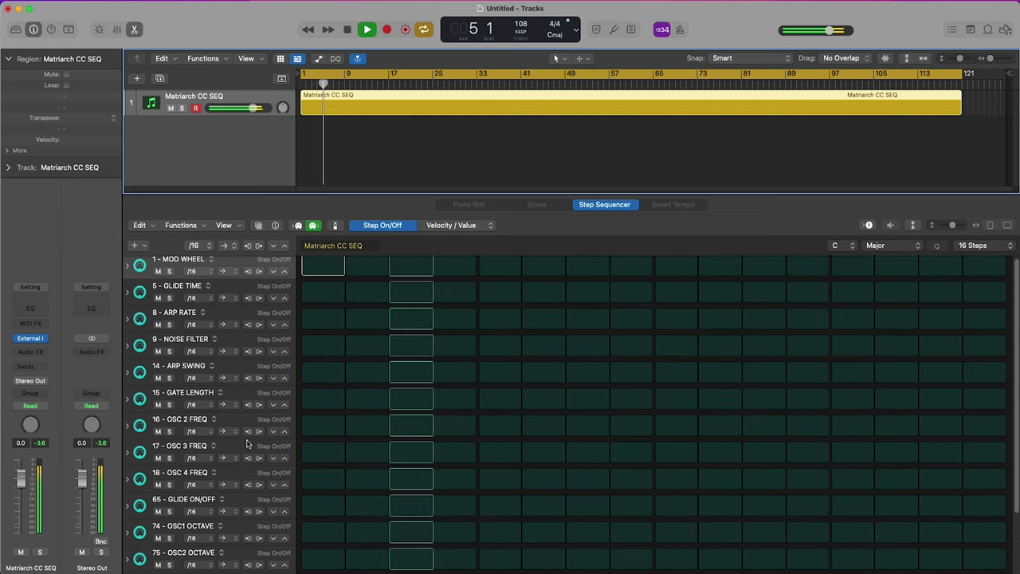
Enable all 16 steps of the 16 - OSC 2 FREQ row and draw varied automation values across them
{"action": "mouse_move", "coordinate": [305, 422]}
{"action": "left_mouse_down"}
{"action": "mouse_move", "coordinate": [706, 416]}
{"action": "mouse_move", "coordinate": [980, 430]}
{"action": "left_mouse_up"}
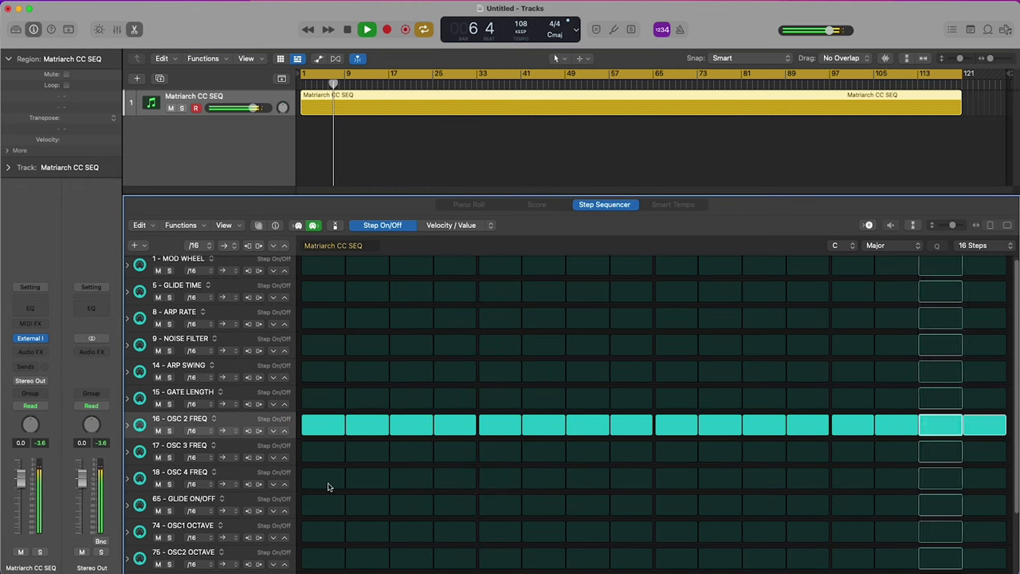
{"action": "key", "text": "super+z"}
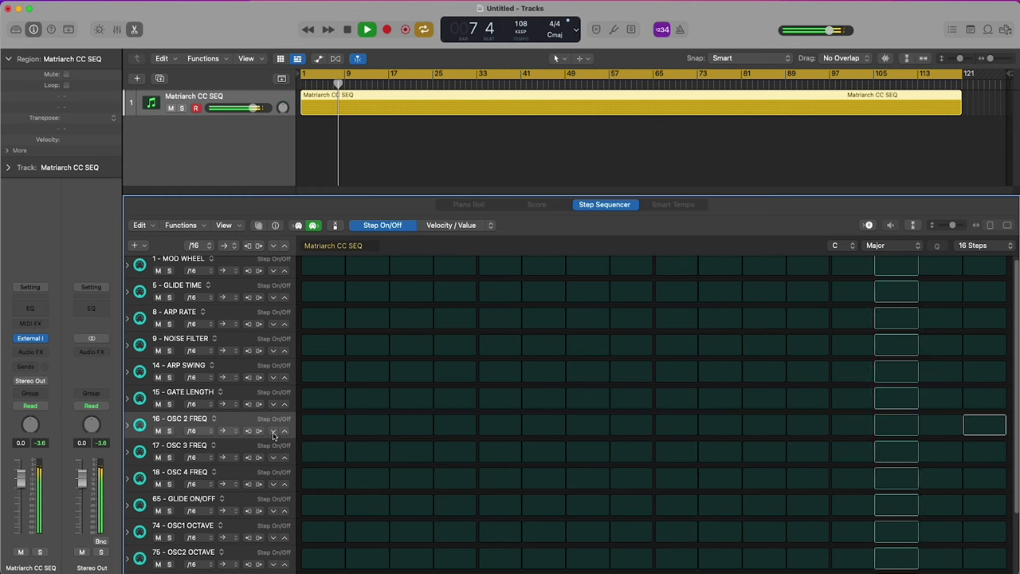
{"action": "key", "text": "super+shift+z"}
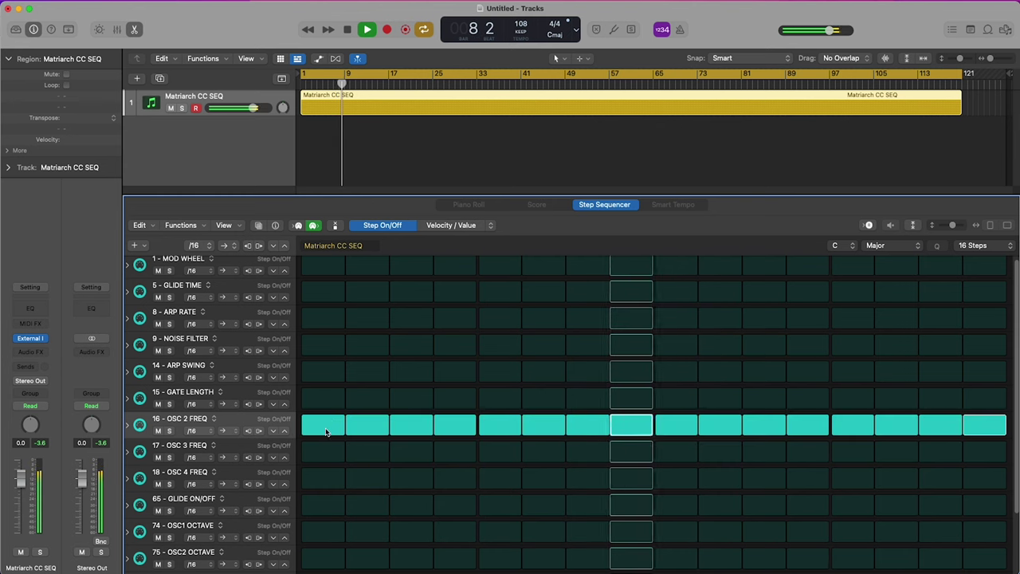
{"action": "left_click", "coordinate": [128, 426]}
{"action": "mouse_move", "coordinate": [319, 451]}
{"action": "left_mouse_down"}
{"action": "mouse_move", "coordinate": [472, 458]}
{"action": "mouse_move", "coordinate": [534, 440]}
{"action": "mouse_move", "coordinate": [624, 460]}
{"action": "mouse_move", "coordinate": [730, 446]}
{"action": "mouse_move", "coordinate": [789, 461]}
{"action": "mouse_move", "coordinate": [984, 453]}
{"action": "left_mouse_up"}
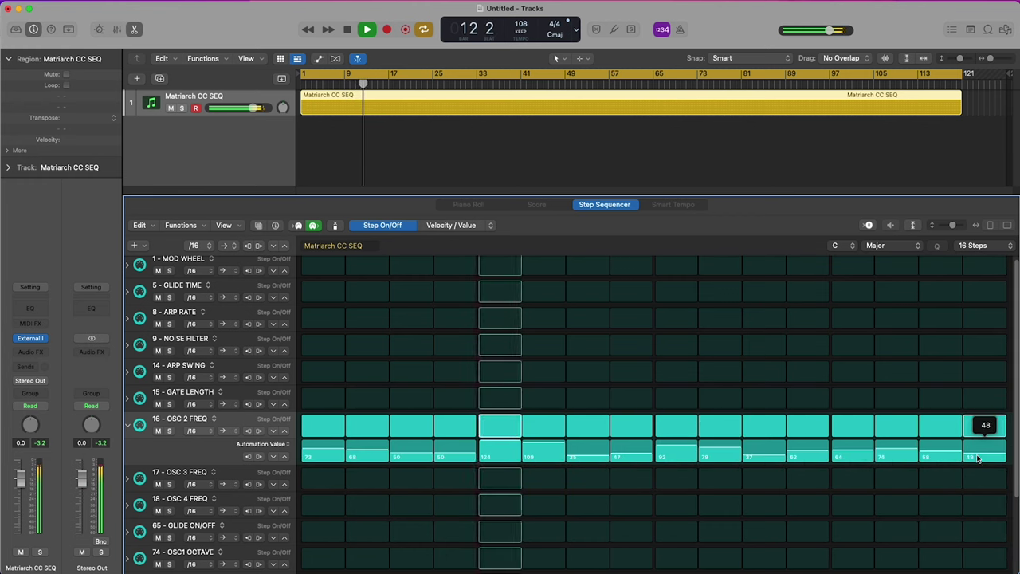
Refine the OSC 2 FREQ automation: step 1 to 89, step 5 to 97, step 6 to 81, and raise step 4
{"action": "left_click_drag", "start_coordinate": [481, 443], "coordinate": [526, 456]}
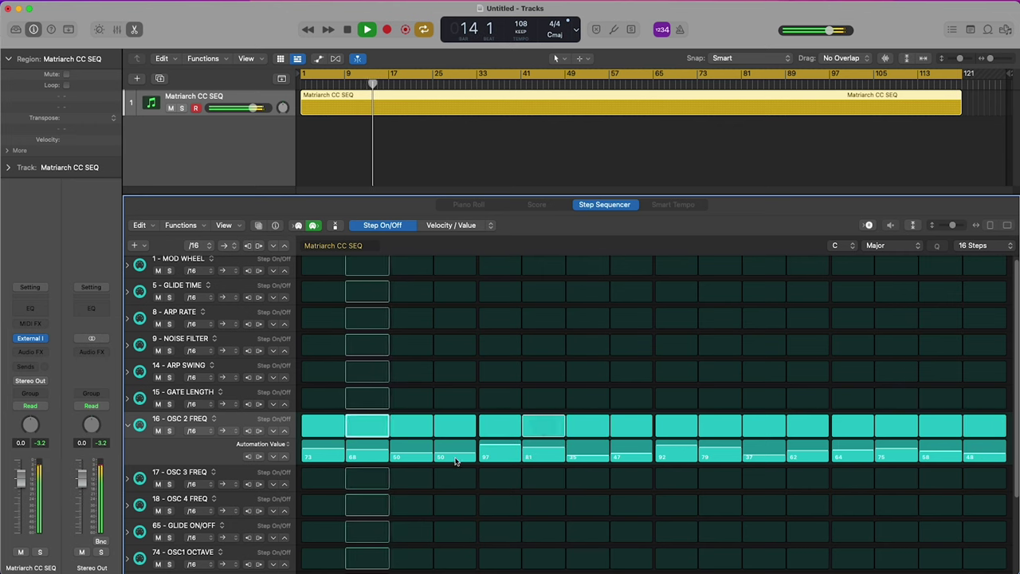
{"action": "left_click_drag", "start_coordinate": [325, 456], "coordinate": [329, 452]}
{"action": "left_click_drag", "start_coordinate": [451, 456], "coordinate": [454, 453]}
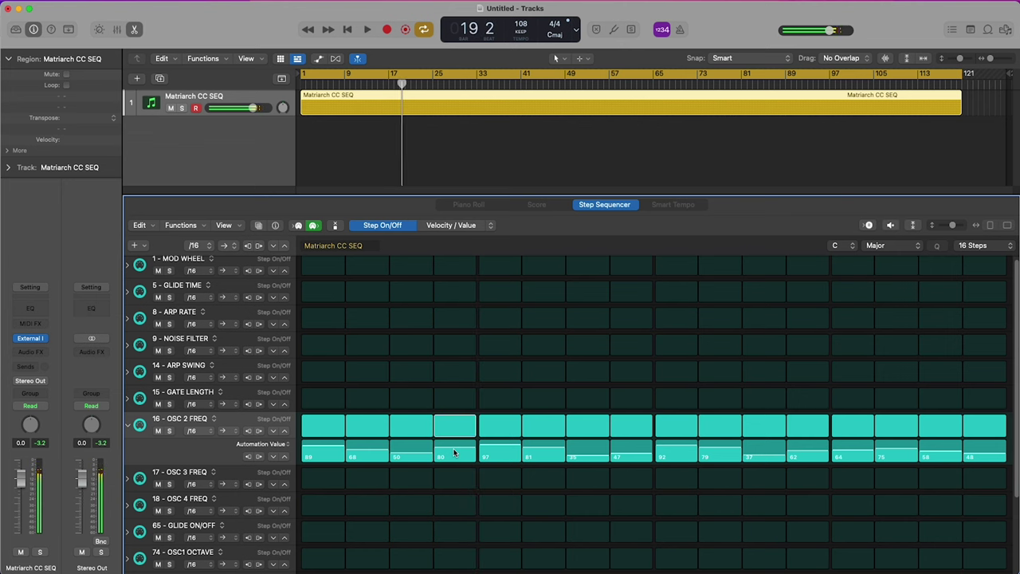
{"action": "left_click_drag", "start_coordinate": [488, 454], "coordinate": [488, 444]}
Enable all 16 steps of the 5 - GLIDE TIME row and raise the automation value of step 5 to 62
{"action": "scroll", "coordinate": [137, 302], "scroll_direction": "up", "scroll_amount": 1}
{"action": "left_click", "coordinate": [128, 295]}
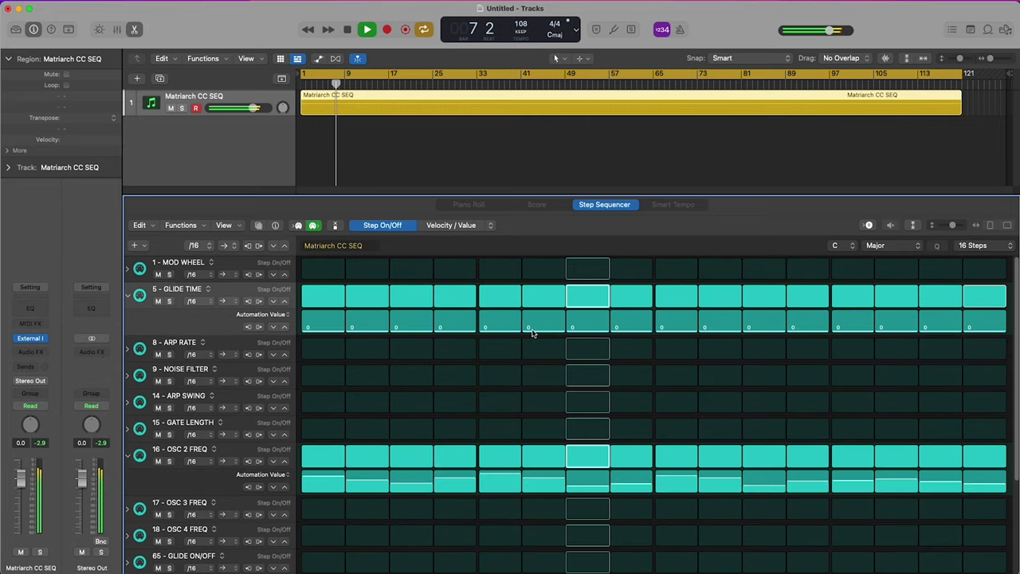
{"action": "left_click_drag", "start_coordinate": [500, 327], "coordinate": [500, 315]}
Enable all 16 steps of the 74 - OSC1 OCTAVE row, switch its subrow to Automation Value and draw varied values
{"action": "scroll", "coordinate": [247, 377], "scroll_direction": "down", "scroll_amount": 5}
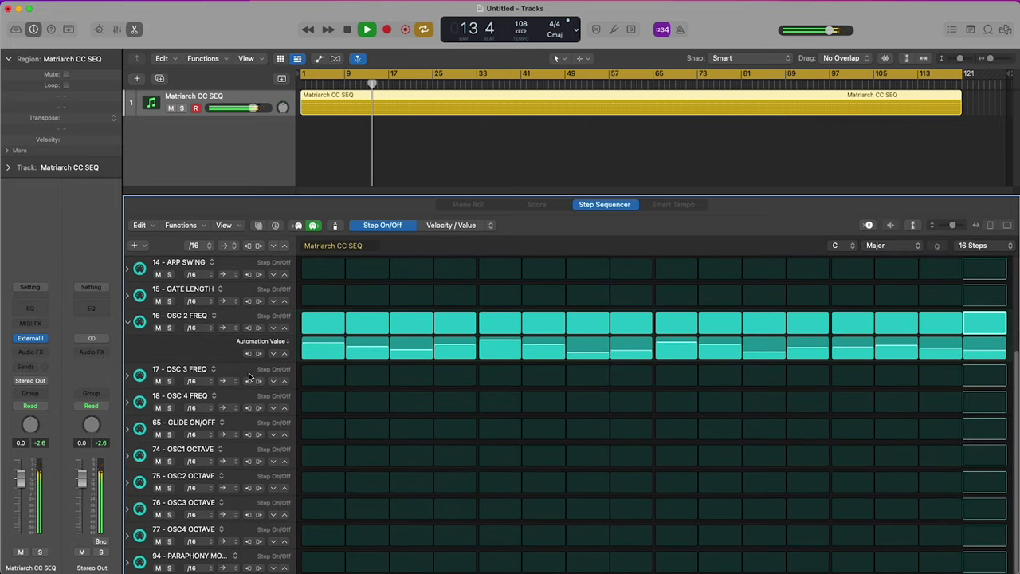
{"action": "left_click_drag", "start_coordinate": [319, 455], "coordinate": [985, 458]}
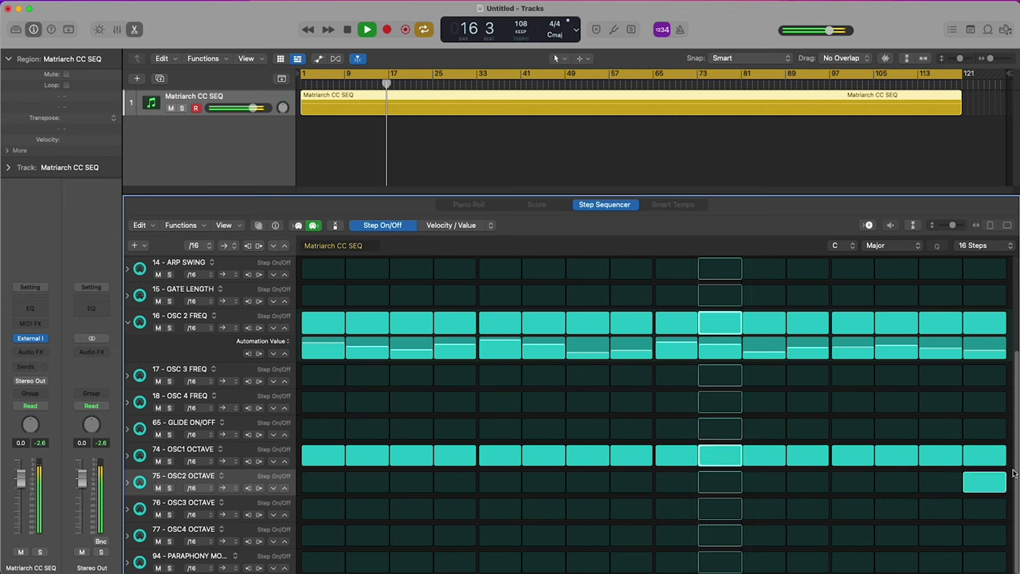
{"action": "left_click", "coordinate": [127, 455]}
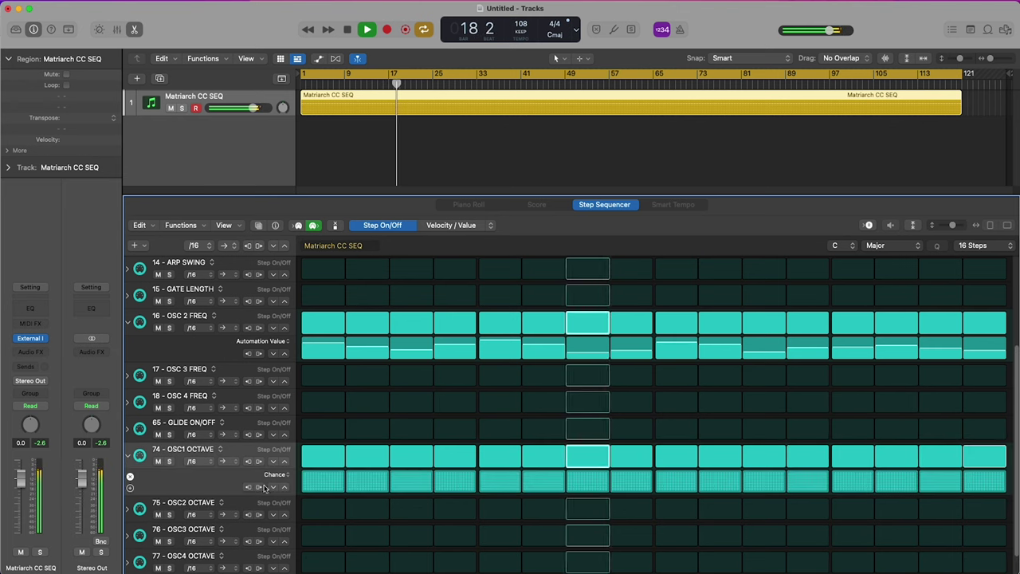
{"action": "left_click", "coordinate": [279, 477]}
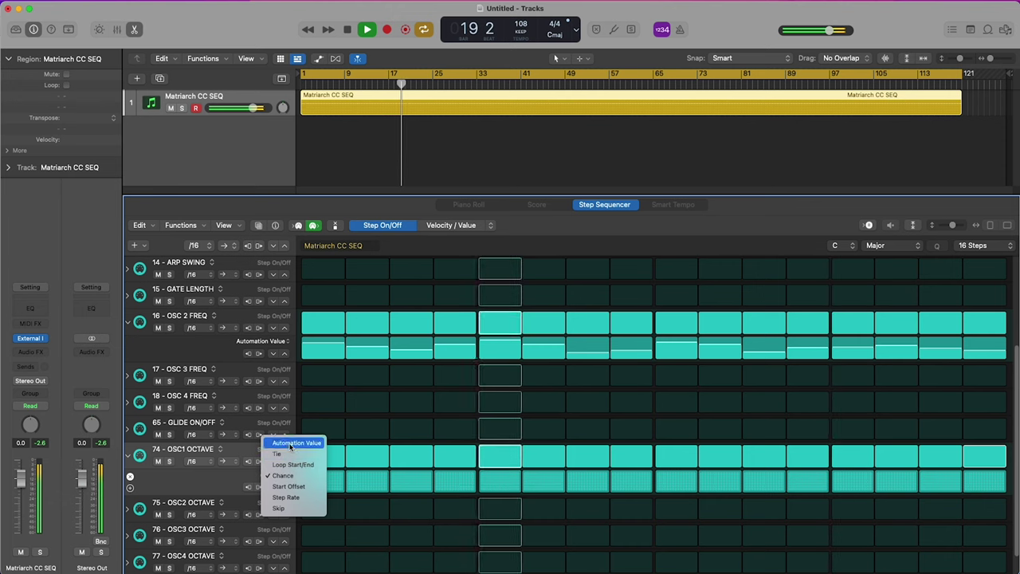
{"action": "left_click", "coordinate": [291, 440]}
{"action": "mouse_move", "coordinate": [323, 481]}
{"action": "left_mouse_down"}
{"action": "mouse_move", "coordinate": [985, 480]}
{"action": "mouse_move", "coordinate": [919, 478]}
{"action": "left_mouse_up"}
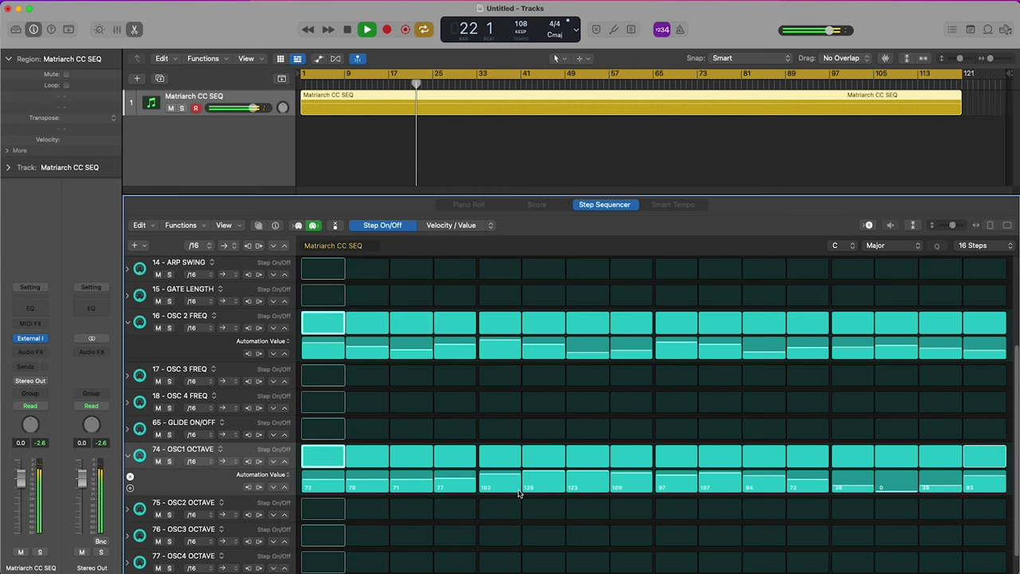
Switch the OSC1 OCTAVE subrow to Chance and set steps 5 to 9 to 59%, 42%, 75%, 67% and 49%
{"action": "left_click", "coordinate": [263, 474]}
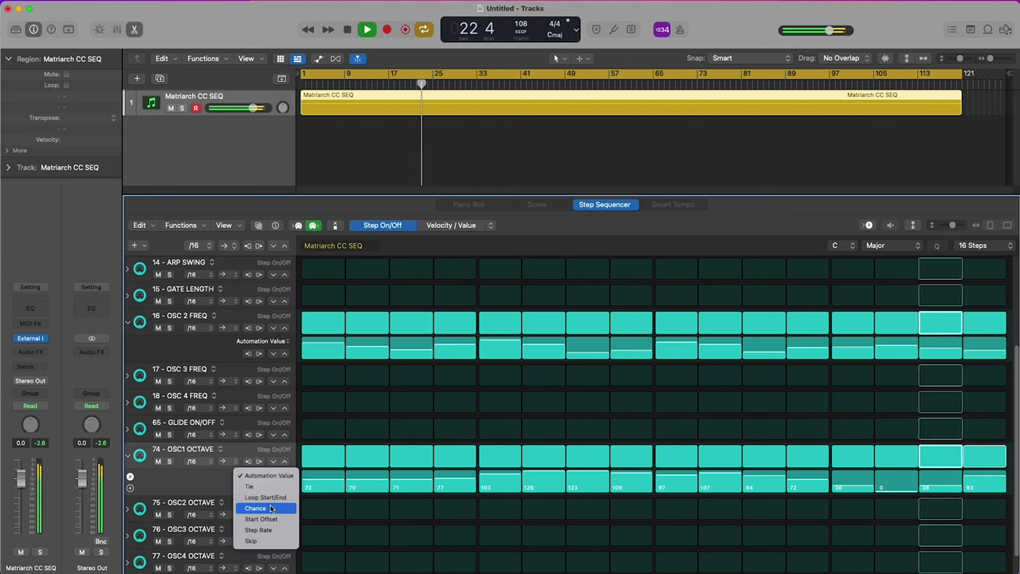
{"action": "left_click", "coordinate": [263, 505]}
{"action": "mouse_move", "coordinate": [485, 485]}
{"action": "left_mouse_down"}
{"action": "mouse_move", "coordinate": [591, 485]}
{"action": "mouse_move", "coordinate": [593, 494]}
{"action": "mouse_move", "coordinate": [629, 481]}
{"action": "mouse_move", "coordinate": [593, 480]}
{"action": "mouse_move", "coordinate": [670, 489]}
{"action": "left_mouse_up"}
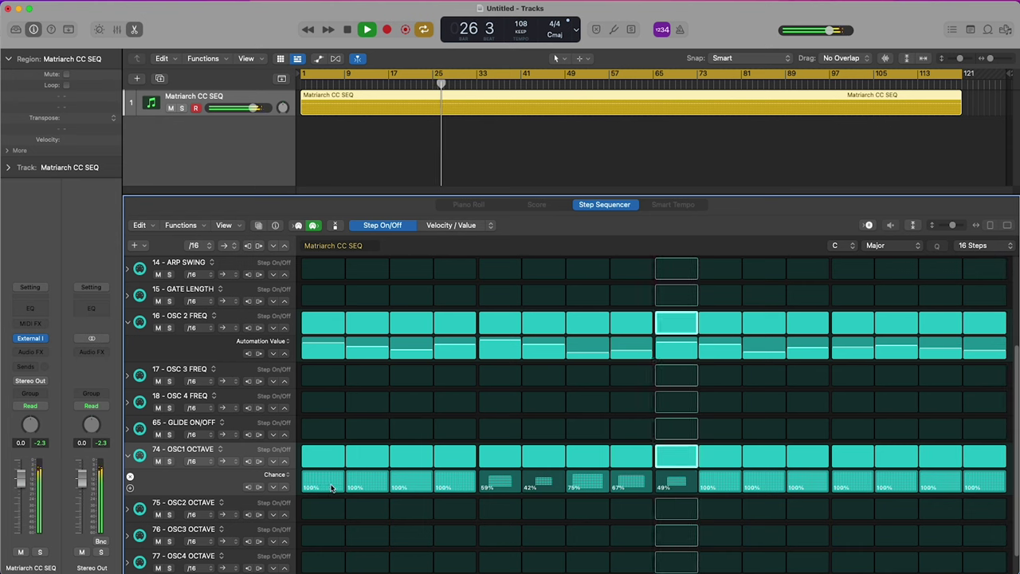
Set the OSC1 OCTAVE chance to 55%, 35%, 26% on steps 2–4 and 58%, 33%, 78%, 53%, 60%, 45%, 42% on steps 10–16
{"action": "left_click", "coordinate": [277, 474]}
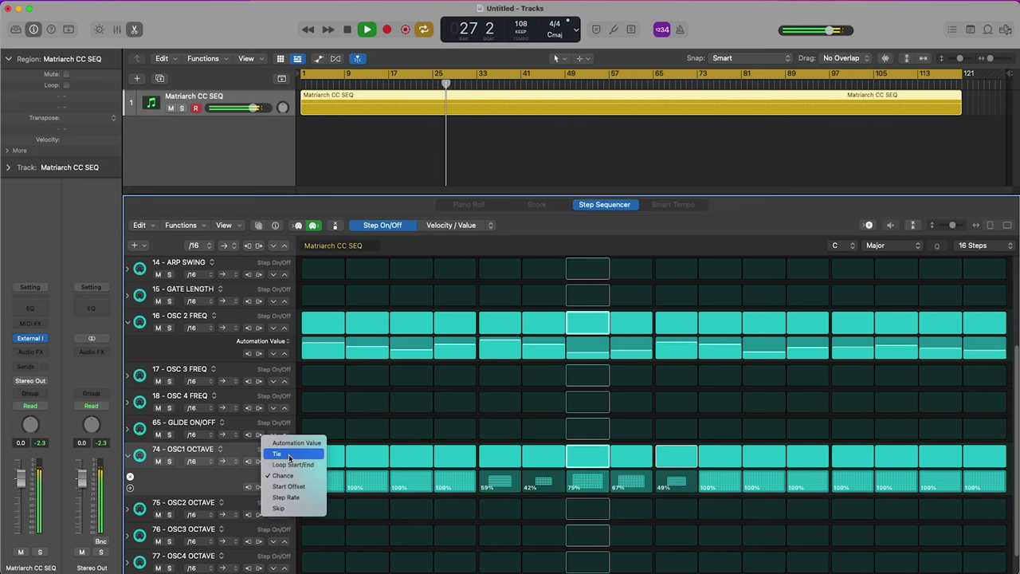
{"action": "left_click", "coordinate": [294, 444]}
{"action": "mouse_move", "coordinate": [323, 481]}
{"action": "left_mouse_down"}
{"action": "mouse_move", "coordinate": [322, 508]}
{"action": "mouse_move", "coordinate": [378, 496]}
{"action": "mouse_move", "coordinate": [380, 484]}
{"action": "mouse_move", "coordinate": [456, 486]}
{"action": "left_mouse_up"}
{"action": "left_click", "coordinate": [275, 474]}
{"action": "left_click", "coordinate": [282, 508]}
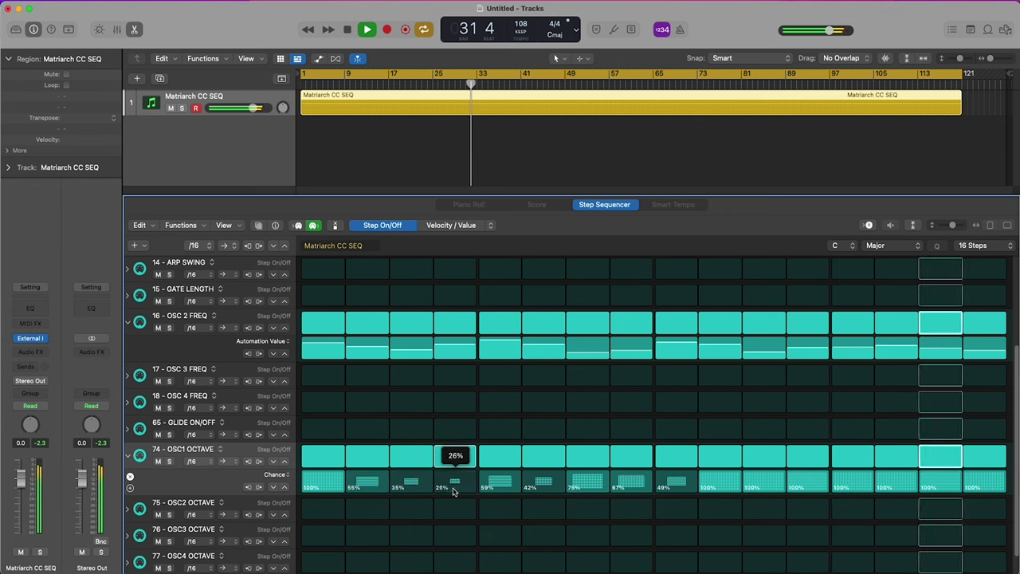
{"action": "left_click_drag", "start_coordinate": [726, 482], "coordinate": [971, 496]}
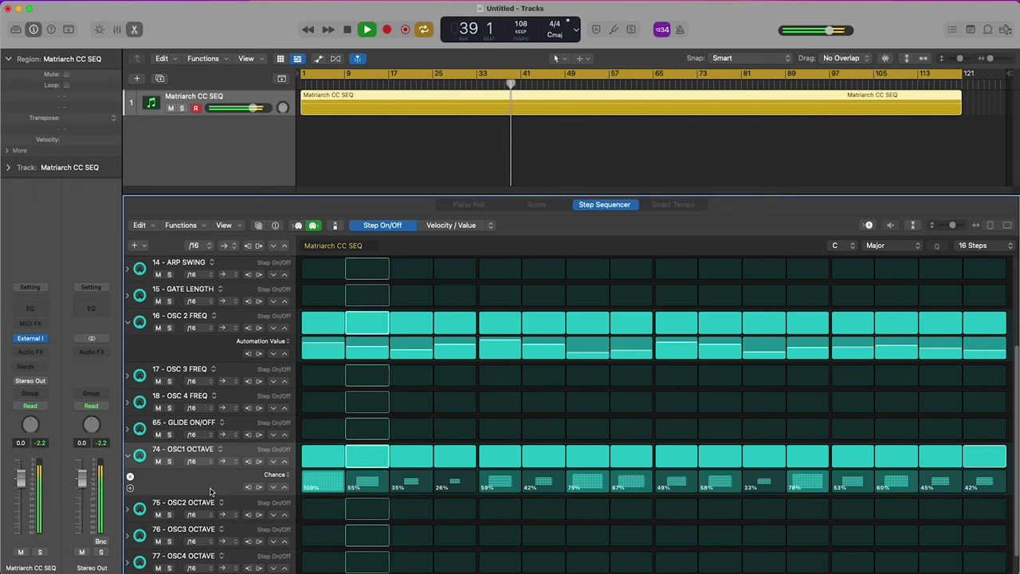
Enable all 16 steps of the 15 - GATE LENGTH row and draw varied automation values across them
{"action": "scroll", "coordinate": [211, 491], "scroll_direction": "up", "scroll_amount": 3}
{"action": "scroll", "coordinate": [211, 491], "scroll_direction": "up", "scroll_amount": 2}
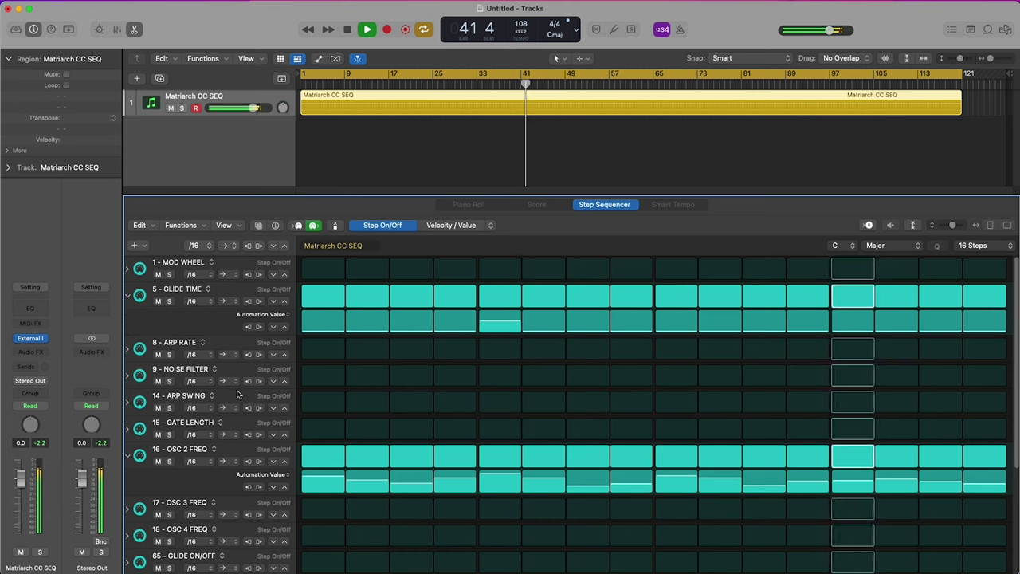
{"action": "scroll", "coordinate": [237, 394], "scroll_direction": "down", "scroll_amount": 1}
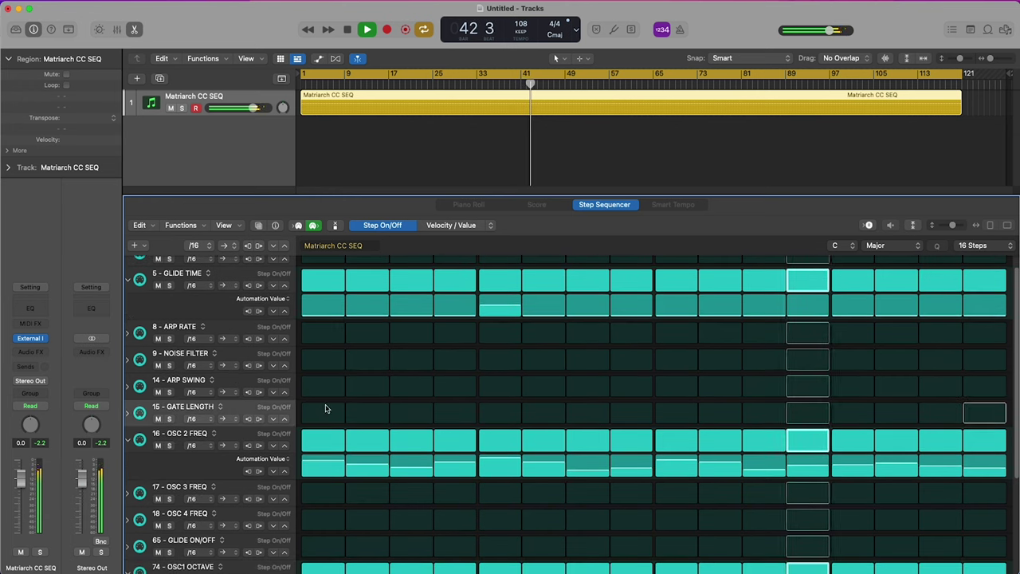
{"action": "mouse_move", "coordinate": [326, 412]}
{"action": "left_mouse_down"}
{"action": "mouse_move", "coordinate": [782, 414]}
{"action": "mouse_move", "coordinate": [720, 414]}
{"action": "left_mouse_up"}
{"action": "left_click_drag", "start_coordinate": [338, 440], "coordinate": [982, 438]}
Set the automation value of GLIDE TIME step 9 to 75 and of GATE LENGTH step 8 to 59
{"action": "left_click_drag", "start_coordinate": [682, 306], "coordinate": [681, 308]}
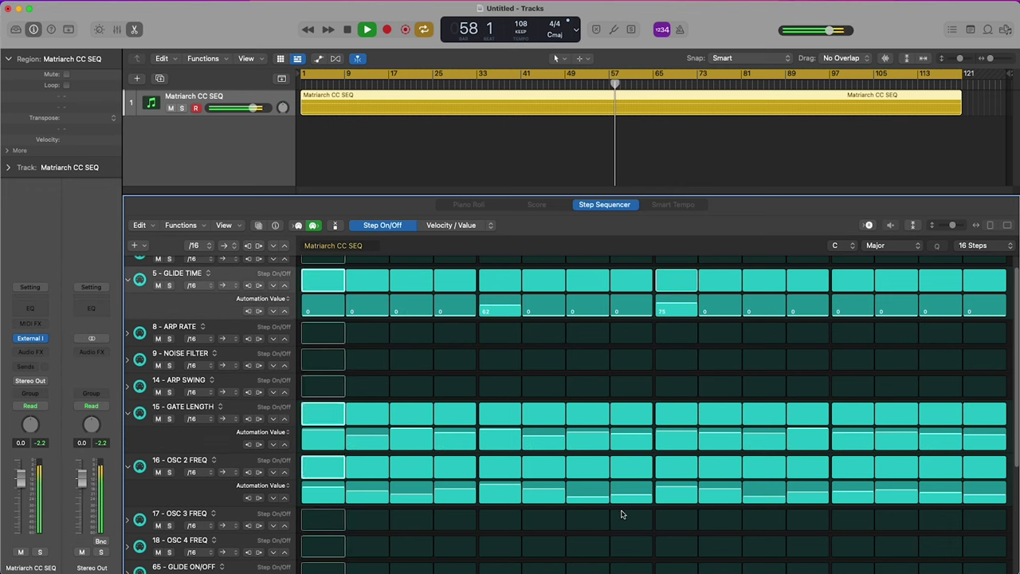
{"action": "left_click", "coordinate": [623, 452]}
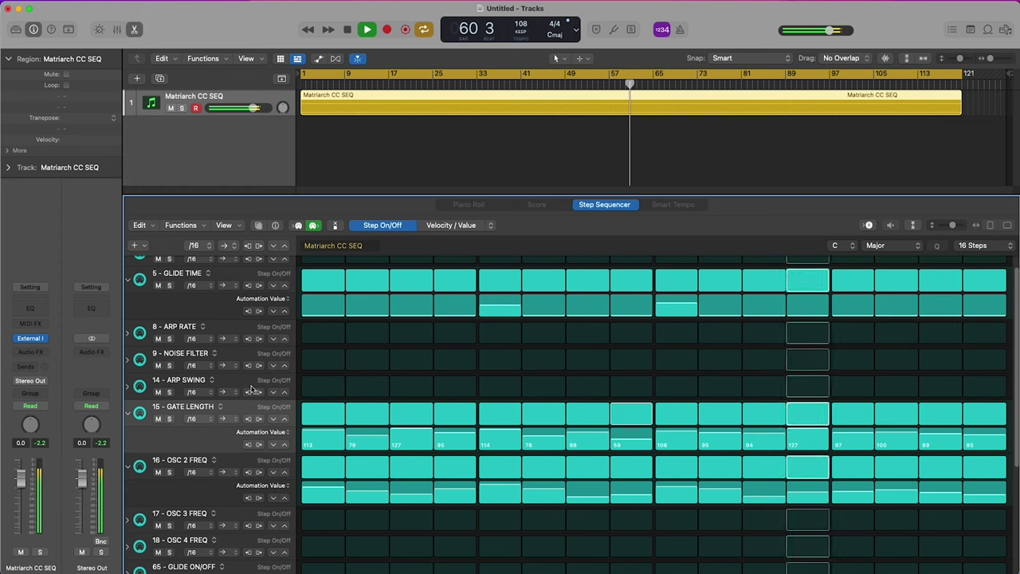
Enable steps 1, 5 and 9 of the 14 - ARP SWING row with automation values 63, 73 and 64
{"action": "left_click", "coordinate": [324, 386]}
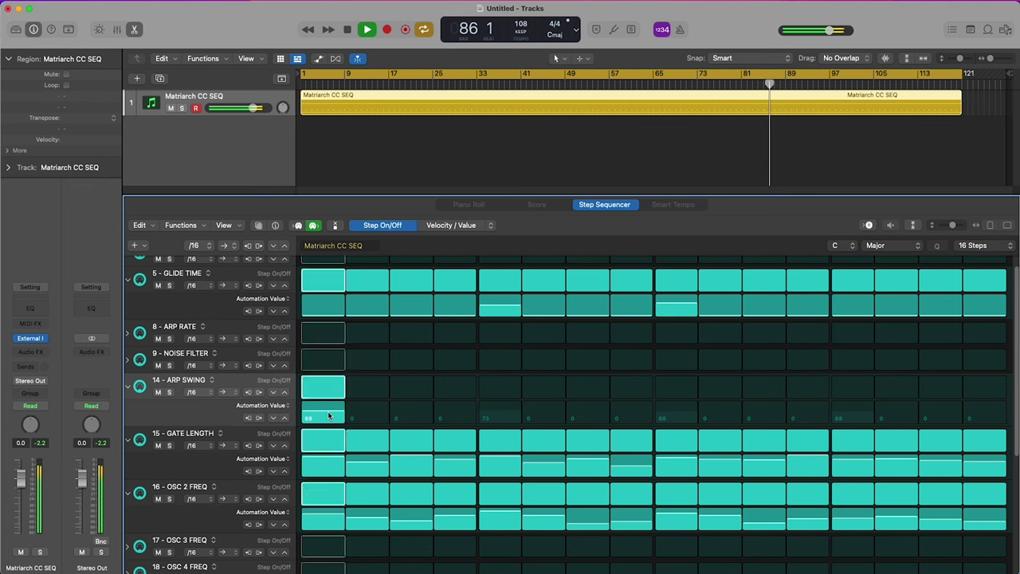
{"action": "left_click", "coordinate": [493, 391]}
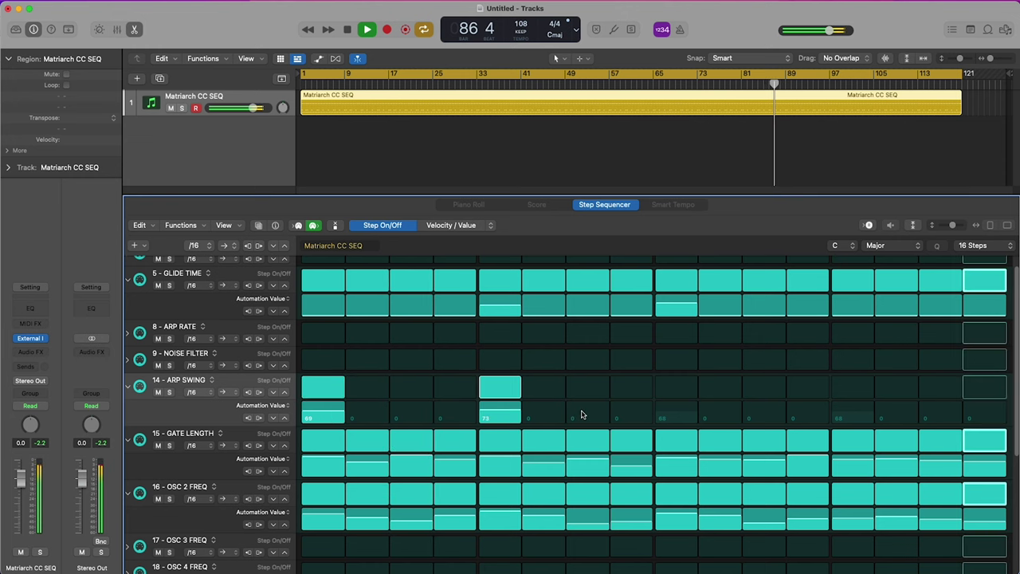
{"action": "left_click", "coordinate": [676, 391]}
{"action": "left_click_drag", "start_coordinate": [684, 416], "coordinate": [684, 417]}
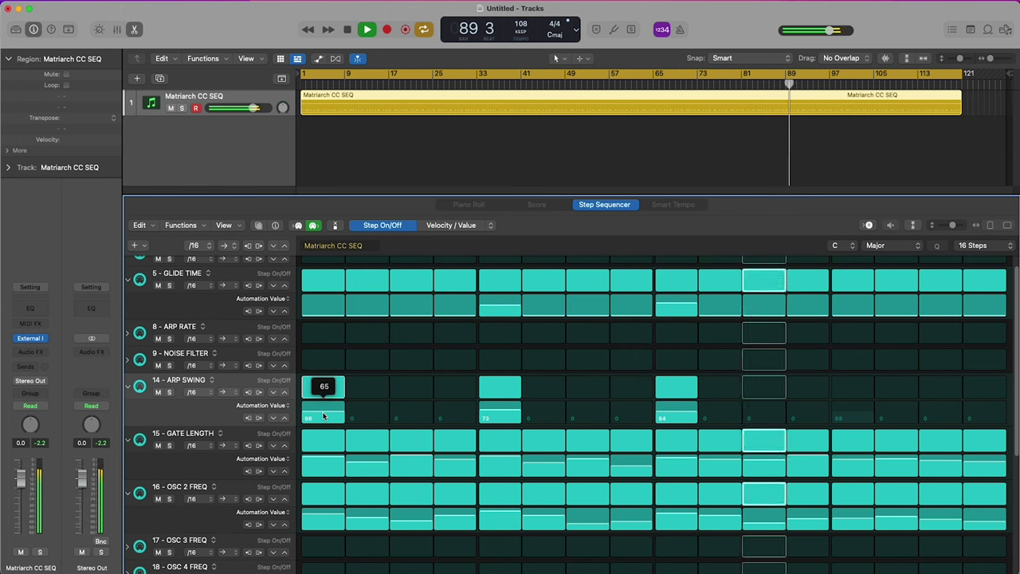
{"action": "left_click_drag", "start_coordinate": [323, 416], "coordinate": [324, 416]}
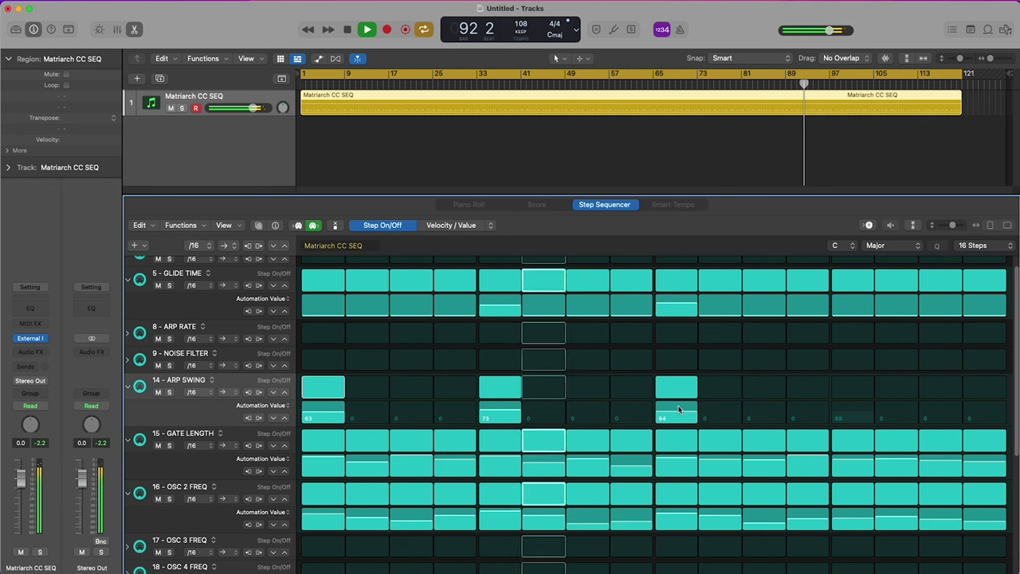
In the 14 - ARP SWING row, enable step 13 at 64, disable step 5, and set step 1 to 62
{"action": "left_click_drag", "start_coordinate": [843, 402], "coordinate": [854, 417]}
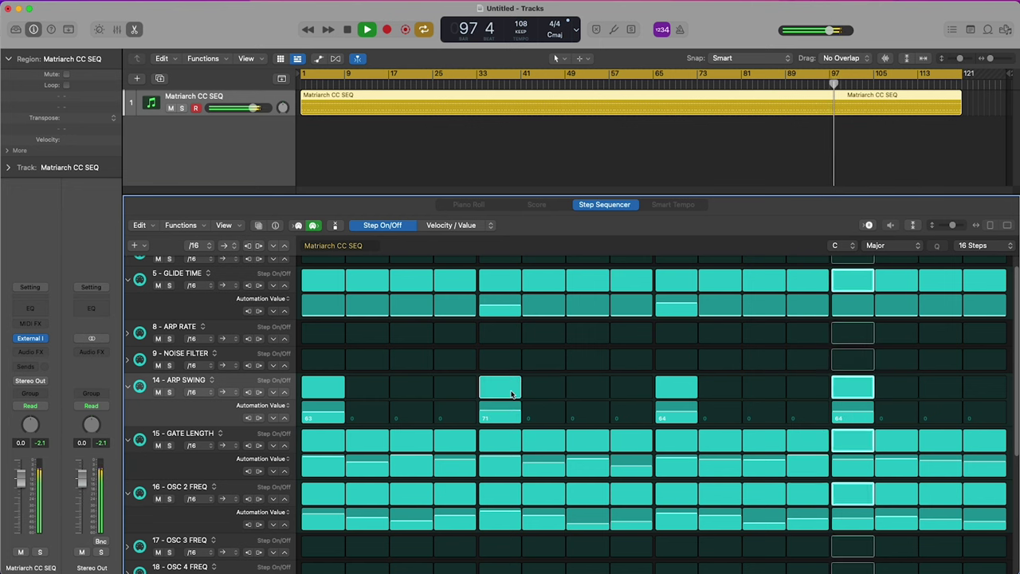
{"action": "left_click", "coordinate": [511, 392]}
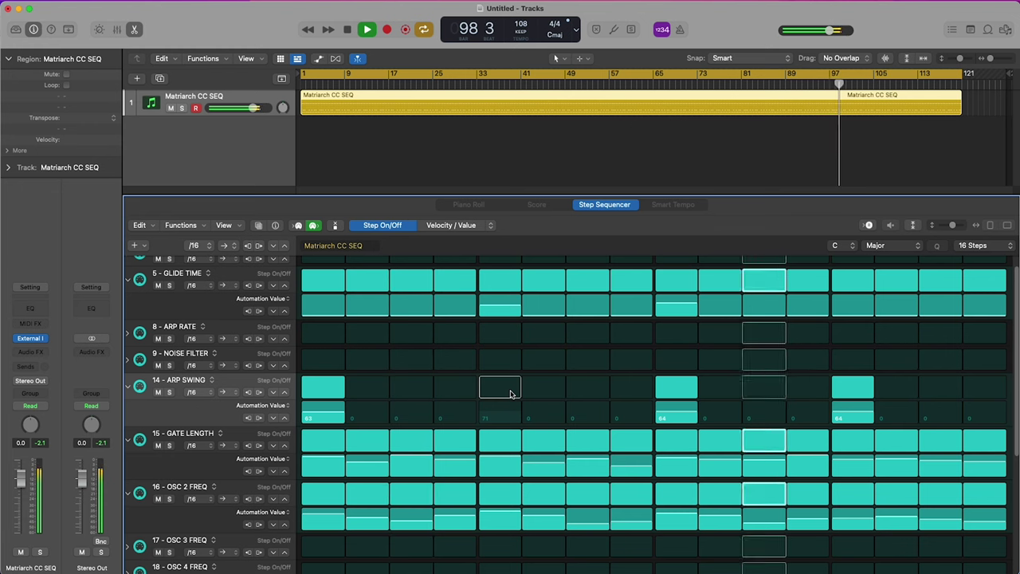
{"action": "left_click_drag", "start_coordinate": [328, 416], "coordinate": [328, 417]}
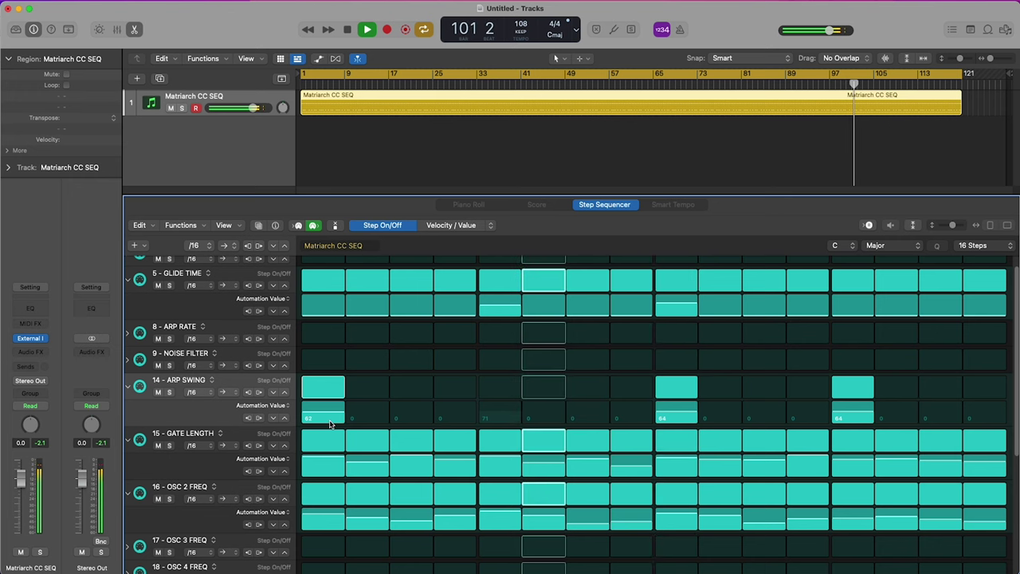
{"action": "mouse_move", "coordinate": [234, 422]}
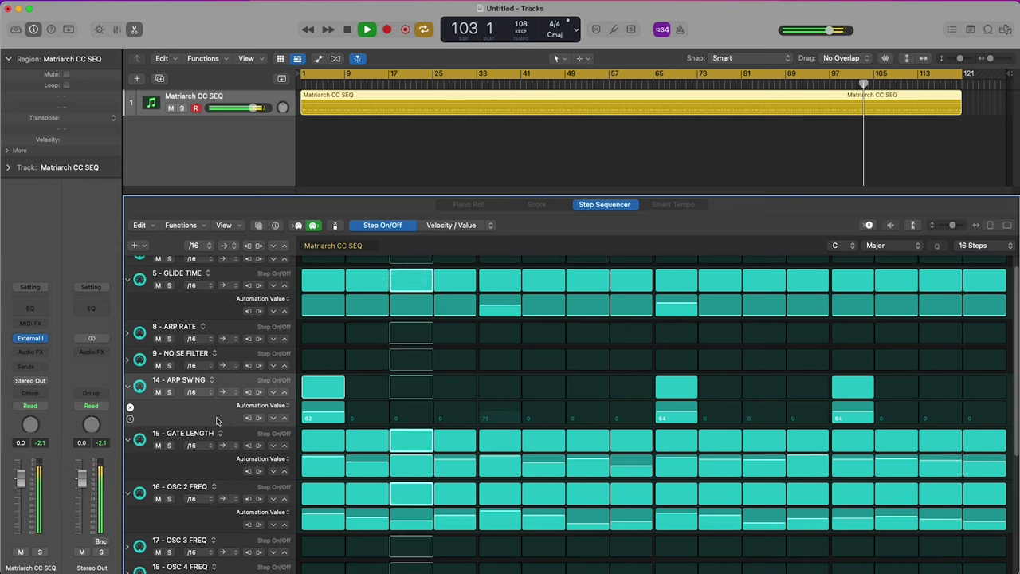
Expand the 8 - ARP RATE row and enable step 1 with an automation value of 38
{"action": "scroll", "coordinate": [220, 420], "scroll_direction": "down", "scroll_amount": 1}
{"action": "scroll", "coordinate": [219, 421], "scroll_direction": "down", "scroll_amount": 5}
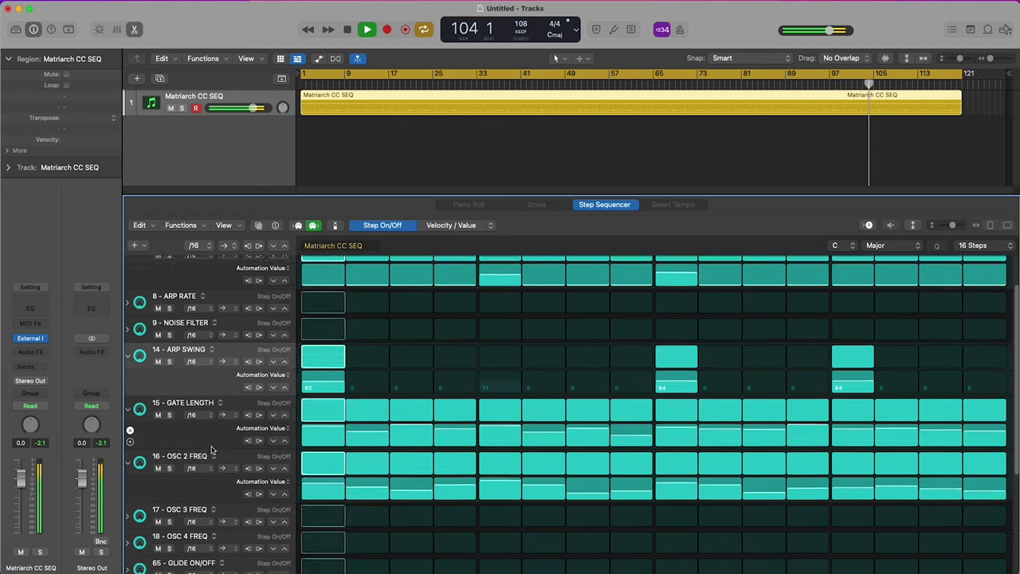
{"action": "scroll", "coordinate": [213, 449], "scroll_direction": "down", "scroll_amount": 6}
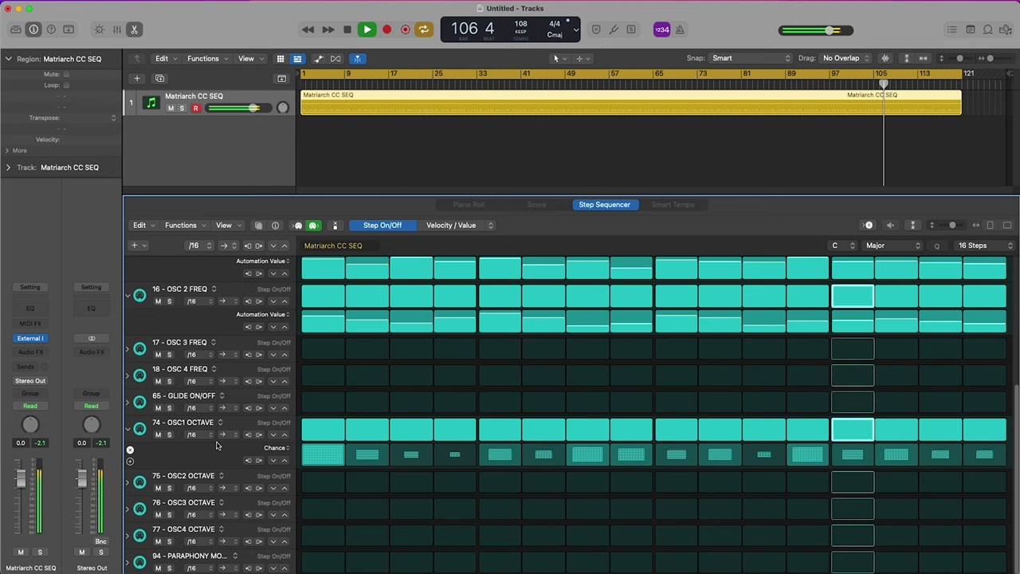
{"action": "scroll", "coordinate": [223, 467], "scroll_direction": "up", "scroll_amount": 12}
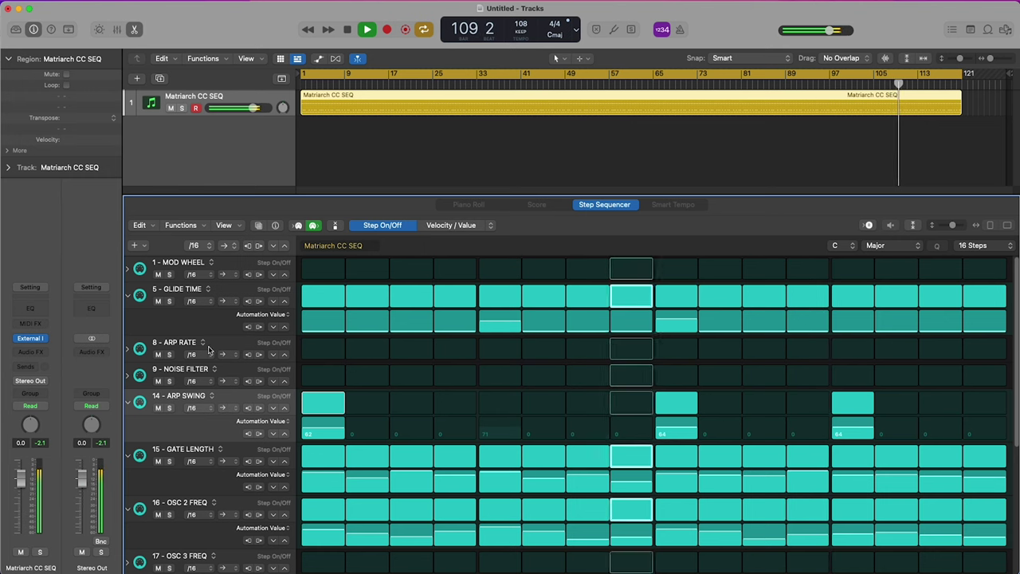
{"action": "left_click", "coordinate": [128, 353]}
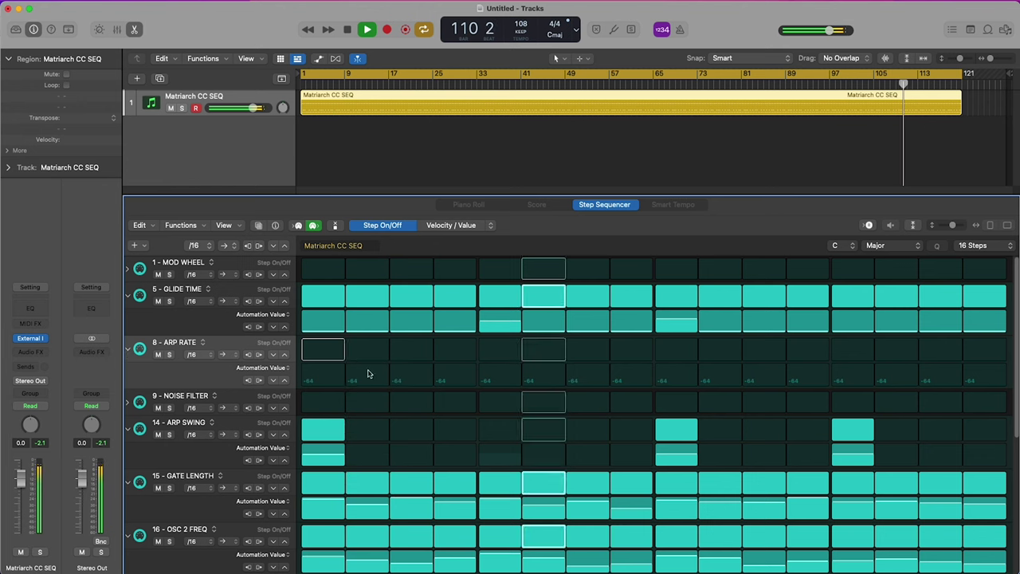
{"action": "left_click_drag", "start_coordinate": [323, 378], "coordinate": [321, 370]}
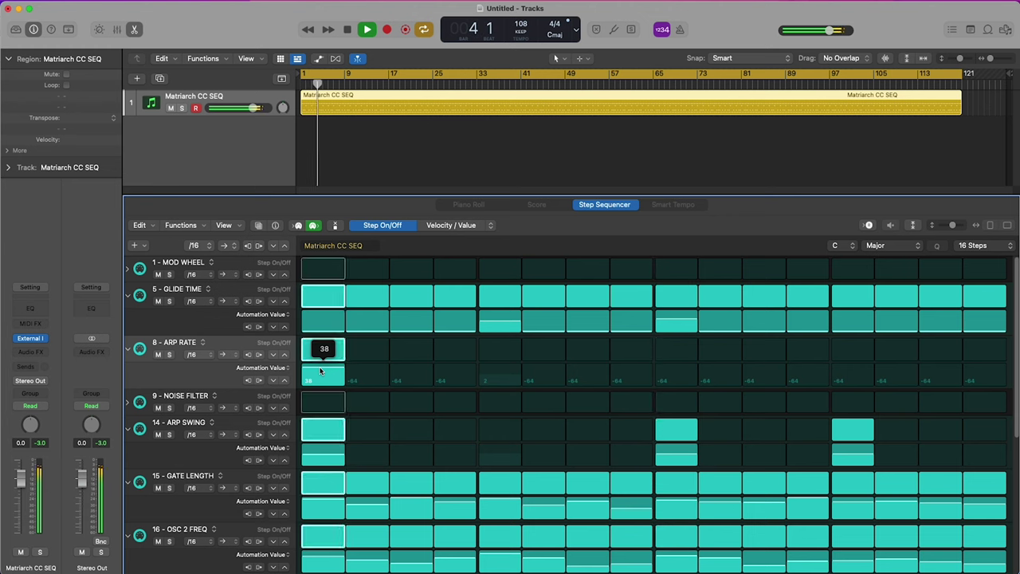
{"action": "left_click_drag", "start_coordinate": [321, 371], "coordinate": [321, 371]}
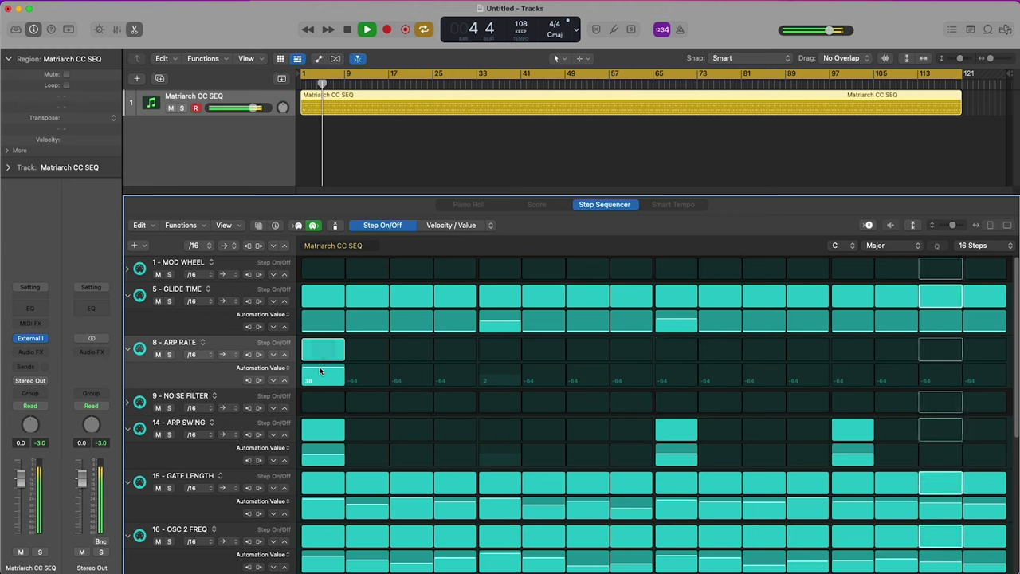
Enable steps 5 and 9 of the 8 - ARP RATE row with automation values 11 and 31
{"action": "left_click", "coordinate": [511, 352]}
{"action": "left_click_drag", "start_coordinate": [510, 380], "coordinate": [512, 375]}
{"action": "left_click", "coordinate": [675, 351]}
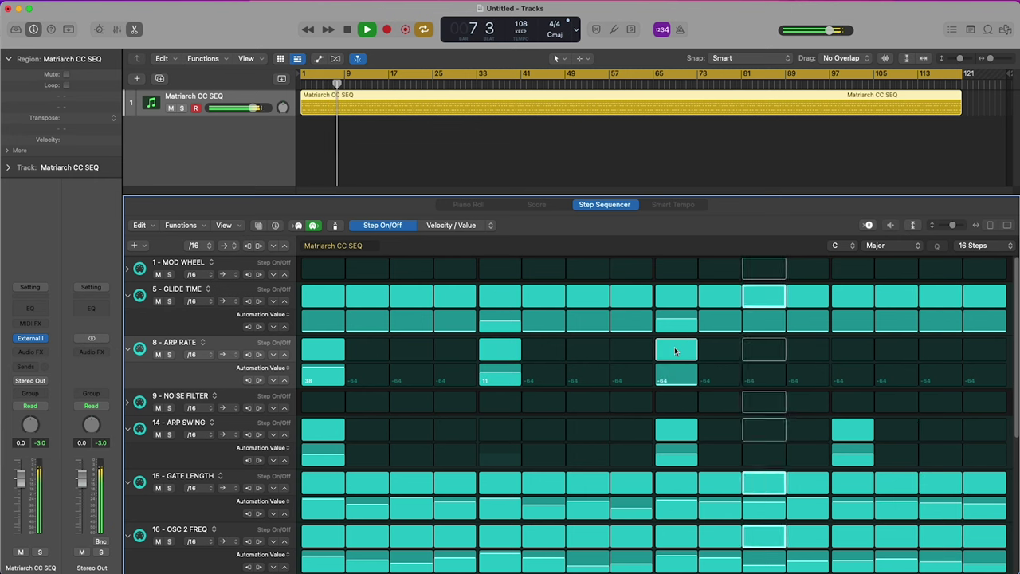
{"action": "left_click_drag", "start_coordinate": [680, 387], "coordinate": [684, 372]}
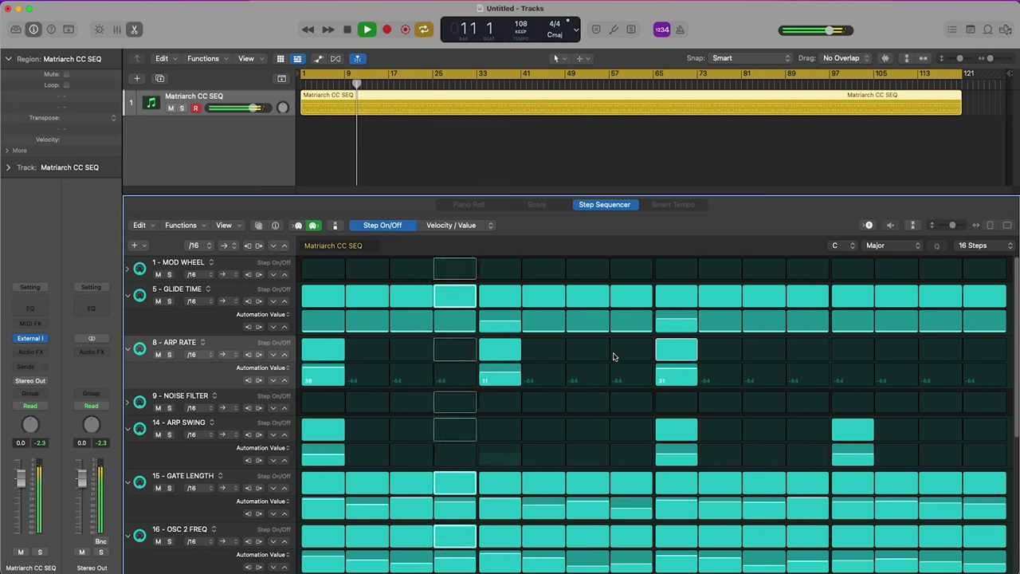
Set the automation value of ARP RATE step 5 to 42 and enable step 7 with value 22
{"action": "left_click", "coordinate": [556, 354]}
{"action": "mouse_move", "coordinate": [551, 386]}
{"action": "left_mouse_down"}
{"action": "mouse_move", "coordinate": [554, 372]}
{"action": "mouse_move", "coordinate": [512, 370]}
{"action": "left_mouse_up"}
{"action": "left_click", "coordinate": [545, 351]}
{"action": "left_click", "coordinate": [590, 350]}
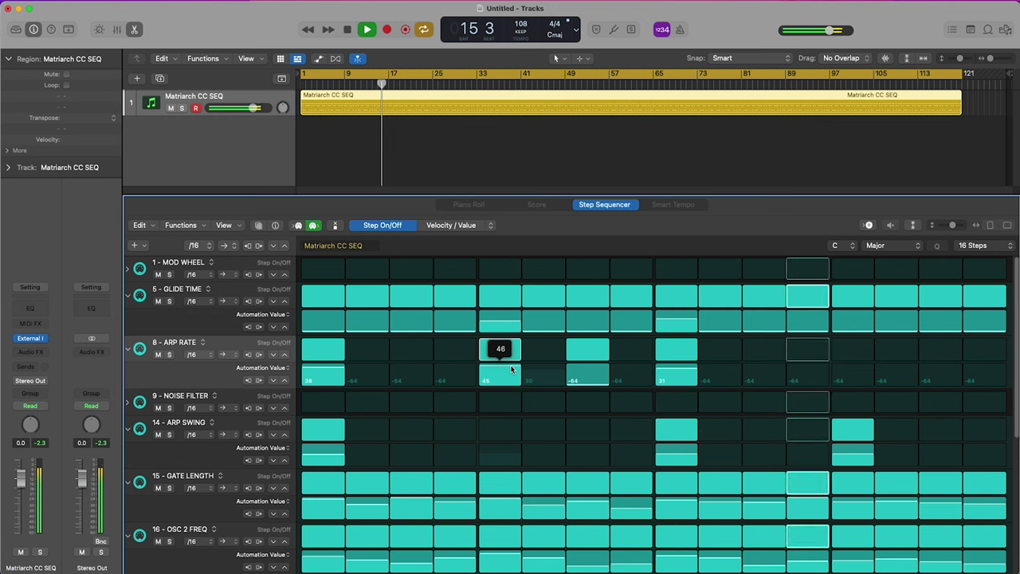
{"action": "left_click_drag", "start_coordinate": [582, 379], "coordinate": [587, 372]}
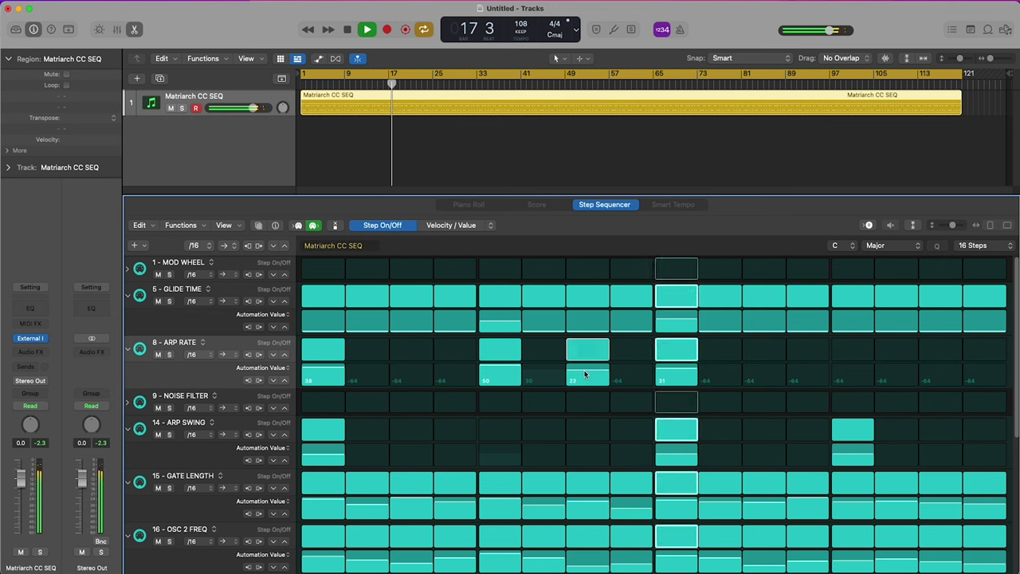
{"action": "left_click_drag", "start_coordinate": [514, 370], "coordinate": [515, 371]}
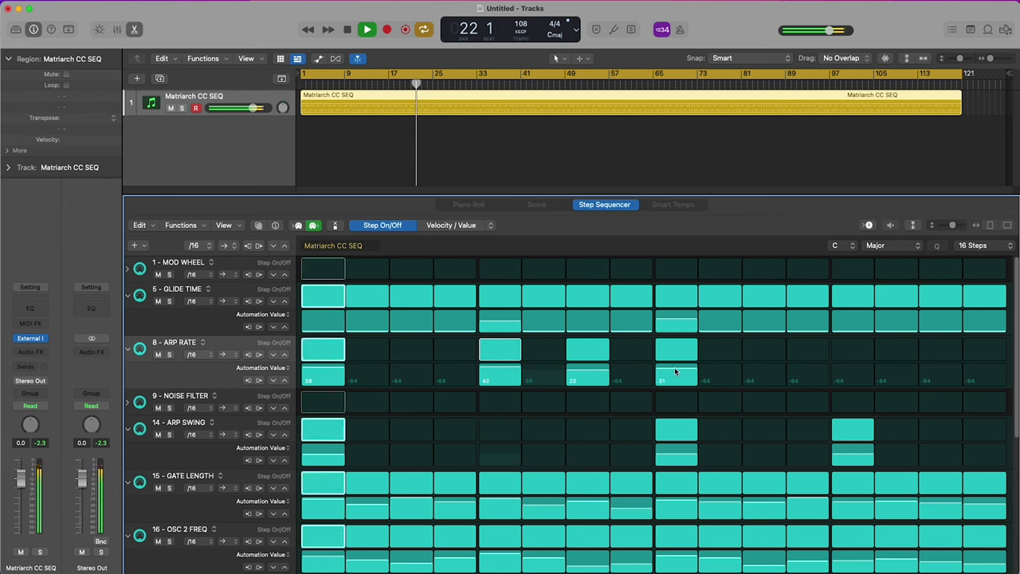
Set the automation value of ARP RATE step 9 to 35 and lower step 7 to about 10
{"action": "left_click_drag", "start_coordinate": [676, 371], "coordinate": [679, 372]}
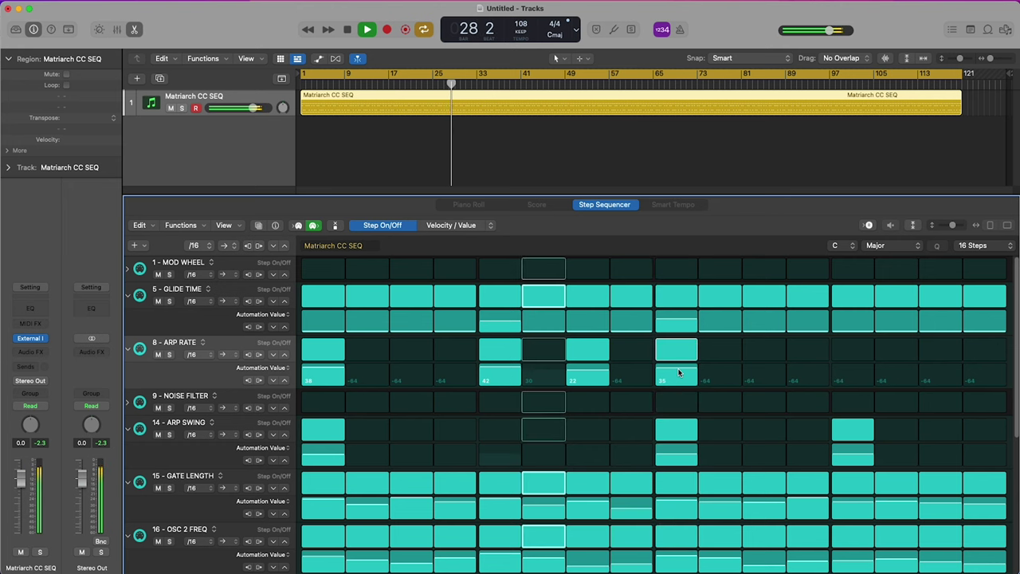
{"action": "left_click_drag", "start_coordinate": [598, 375], "coordinate": [596, 377]}
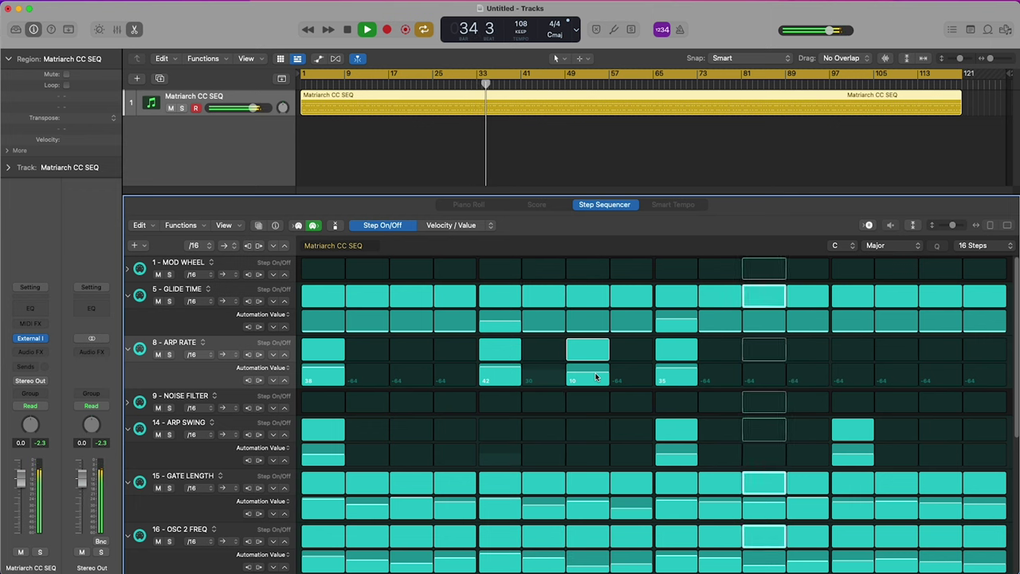
{"action": "left_click_drag", "start_coordinate": [596, 376], "coordinate": [597, 378]}
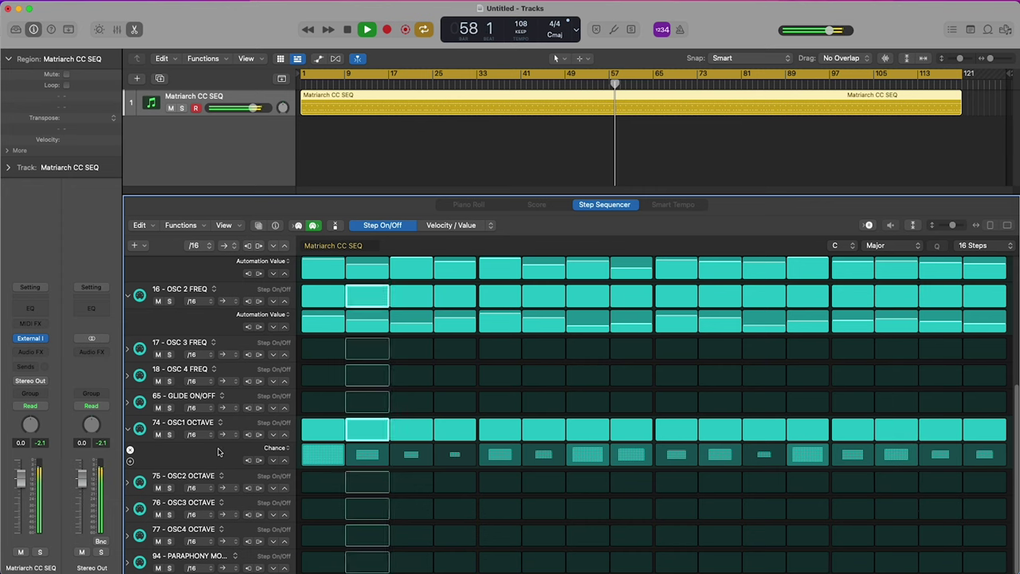
{"action": "scroll", "coordinate": [218, 453], "scroll_direction": "up", "scroll_amount": 4}
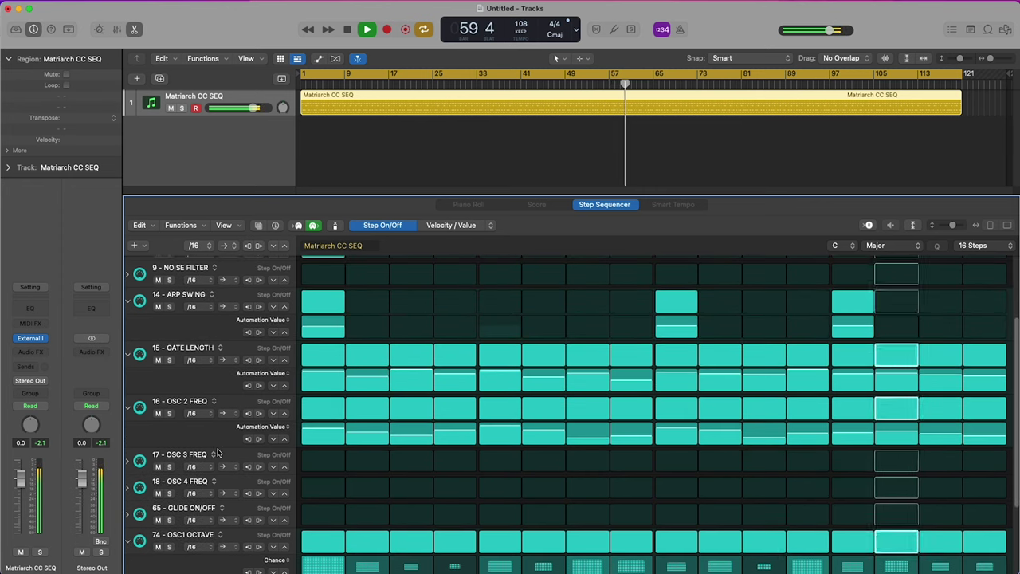
{"action": "scroll", "coordinate": [218, 452], "scroll_direction": "up", "scroll_amount": 2}
{"action": "scroll", "coordinate": [218, 453], "scroll_direction": "up", "scroll_amount": 1}
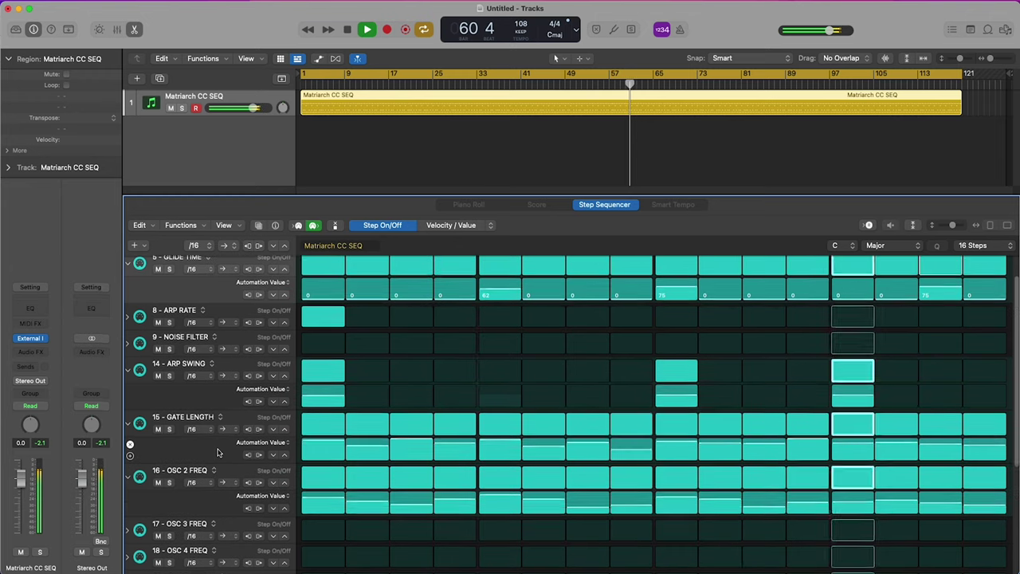
{"action": "scroll", "coordinate": [217, 453], "scroll_direction": "up", "scroll_amount": 1}
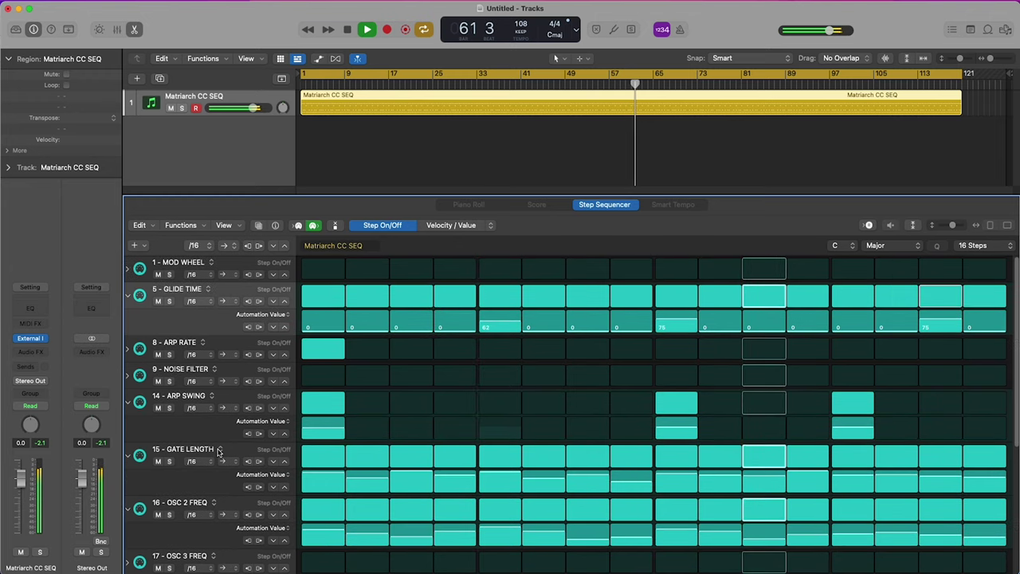